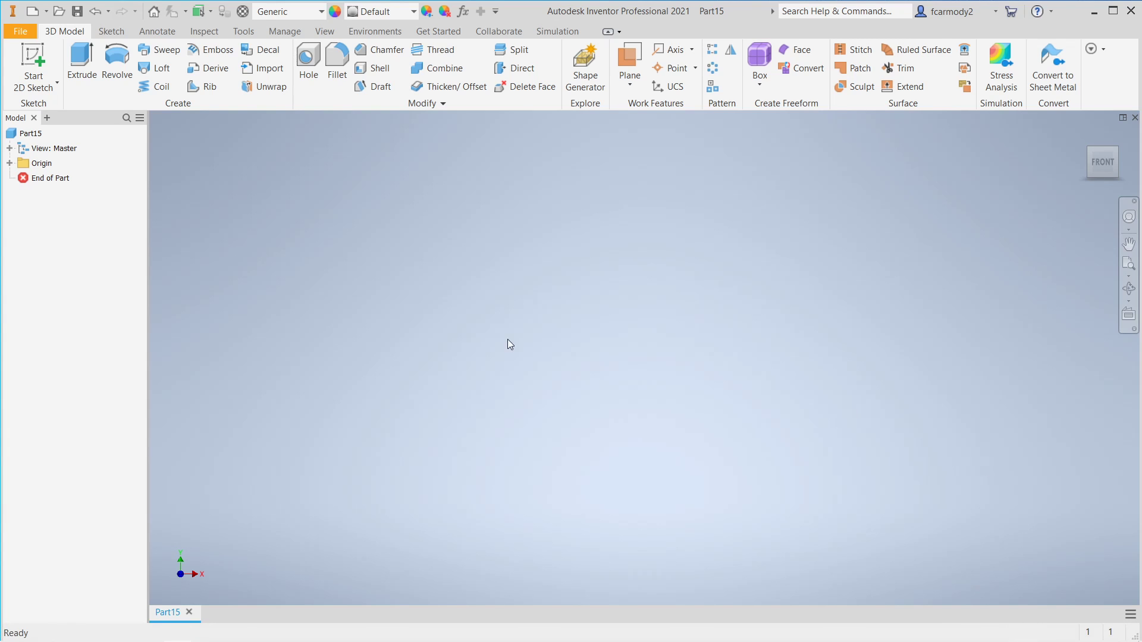
Apply the Gold - Metal appearance to the new empty part.
{"action": "left_click", "coordinate": [412, 12]}
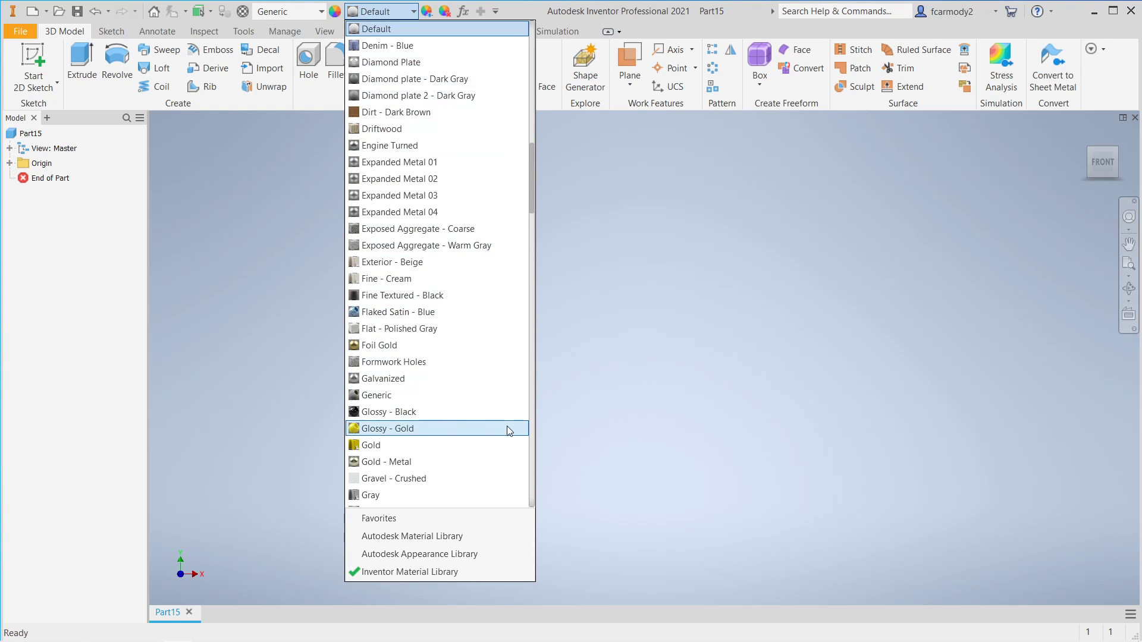
{"action": "left_click", "coordinate": [505, 462]}
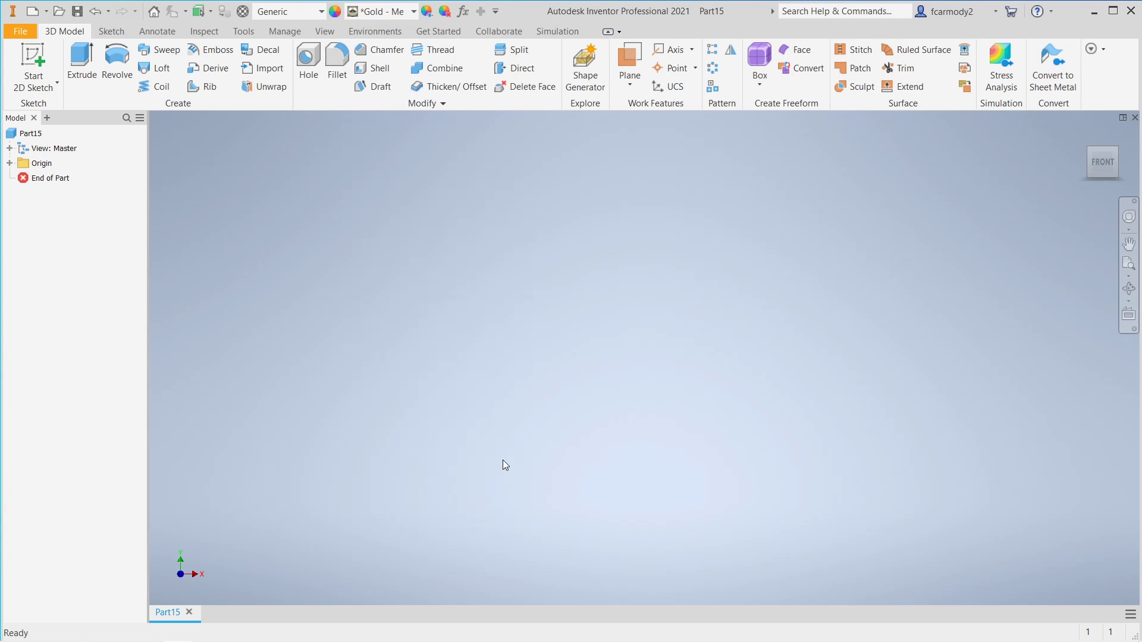
Start Sketch1 on the XY origin plane with the Rectangle tool active.
{"action": "left_click", "coordinate": [34, 54]}
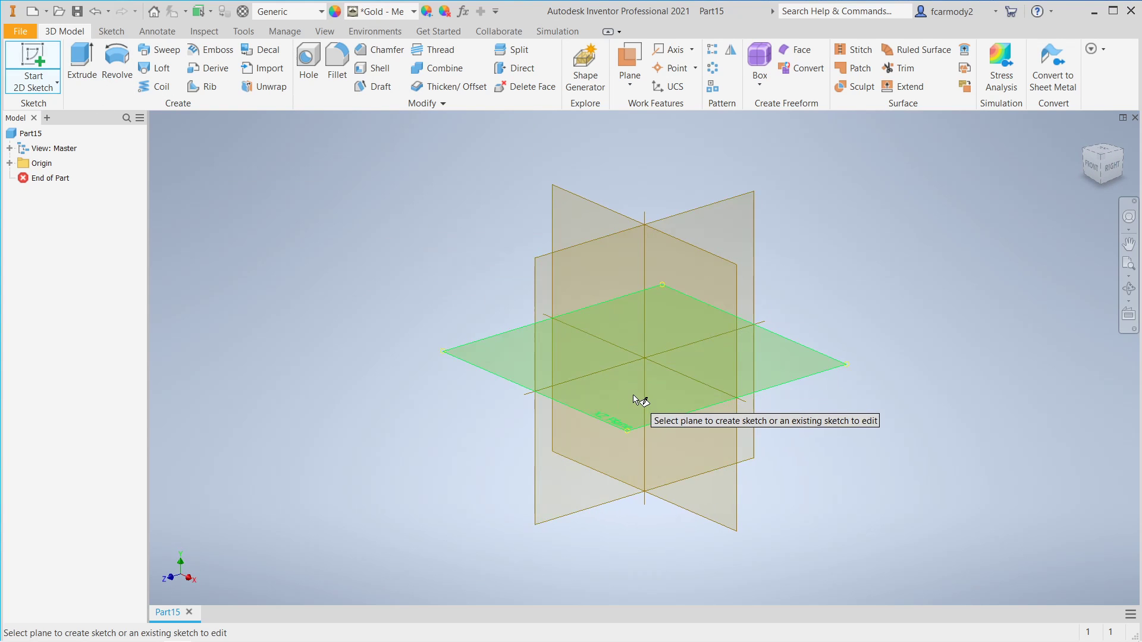
{"action": "left_click", "coordinate": [683, 341]}
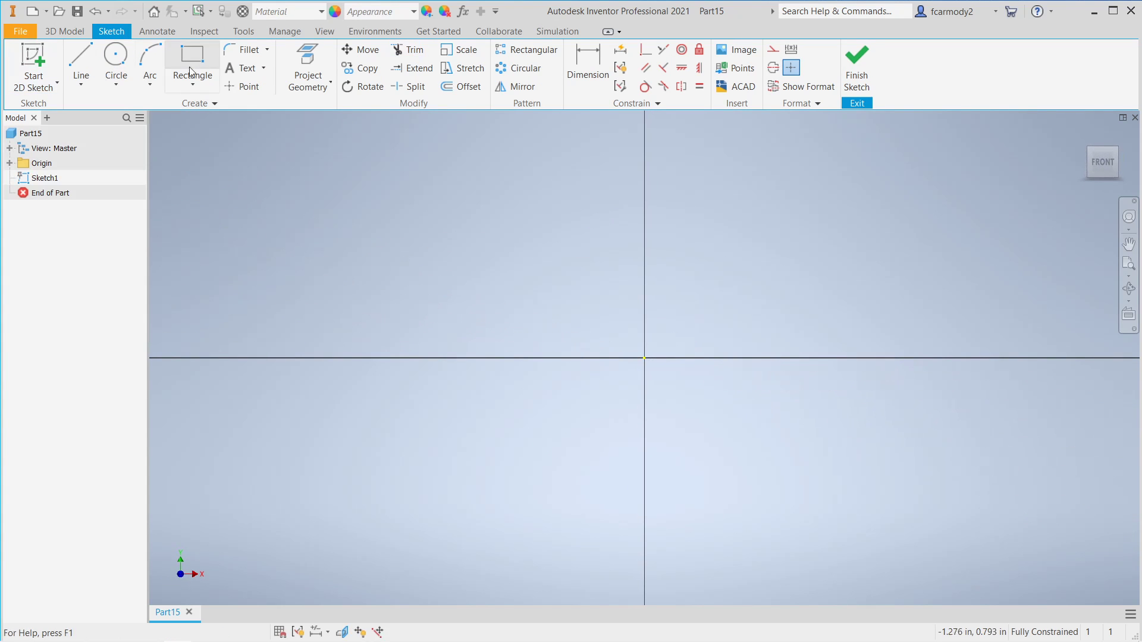
{"action": "left_click", "coordinate": [195, 59]}
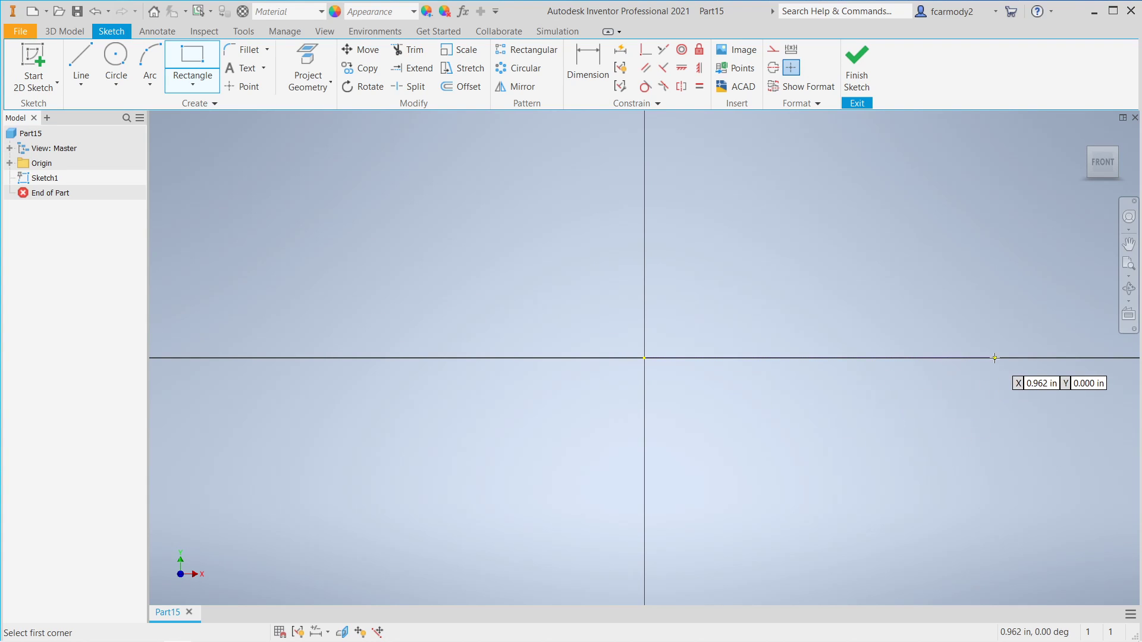
{"action": "scroll", "coordinate": [995, 358], "scroll_direction": "down", "scroll_amount": 4}
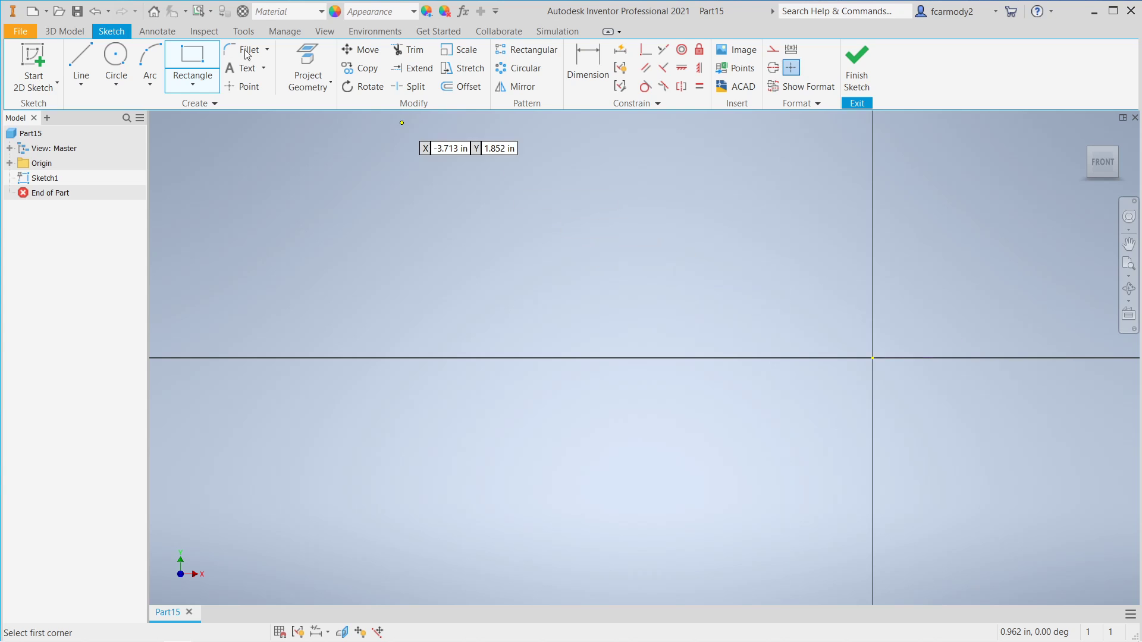
Draw a vertical axis line through the origin and pan to make room on the right.
{"action": "left_click", "coordinate": [86, 59]}
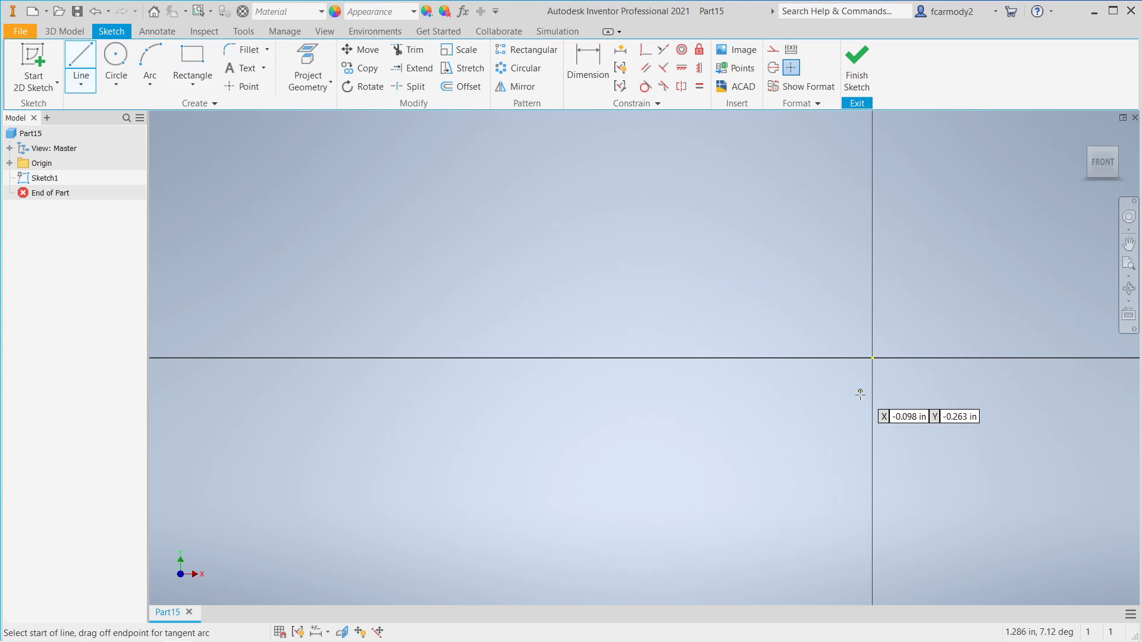
{"action": "left_click", "coordinate": [873, 172]}
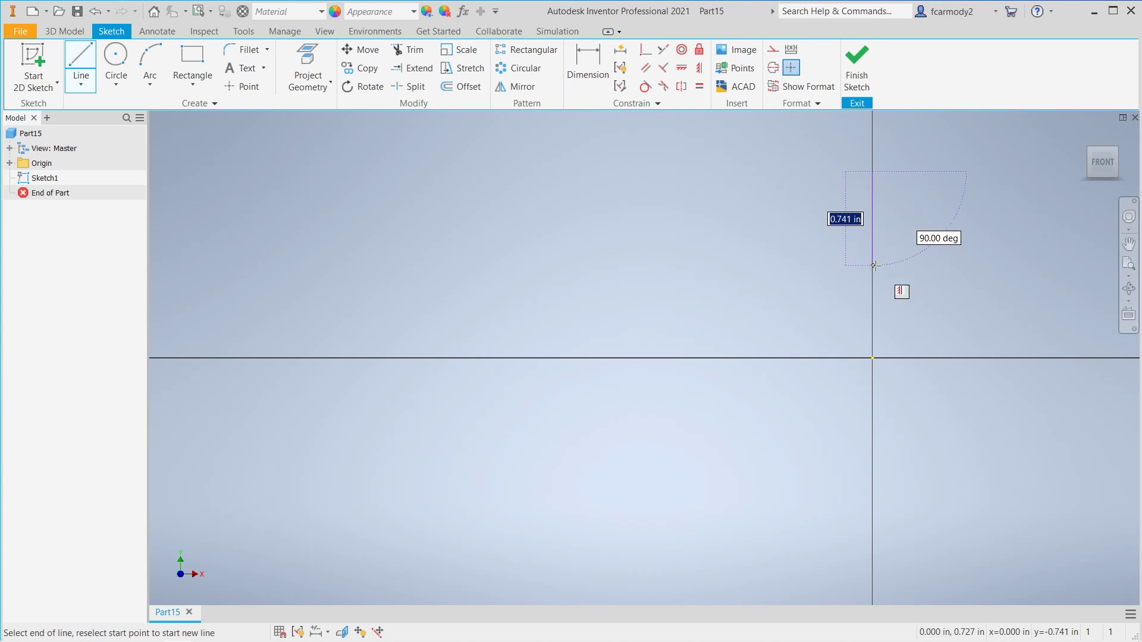
{"action": "left_click", "coordinate": [872, 574]}
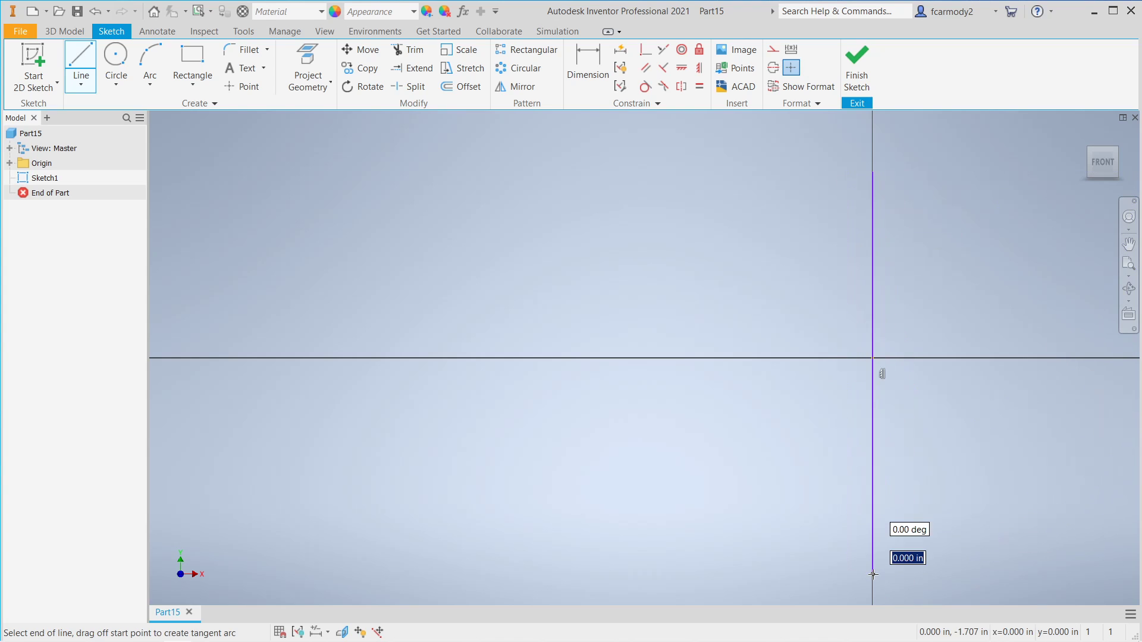
{"action": "right_click", "coordinate": [943, 464]}
{"action": "left_click", "coordinate": [911, 294]}
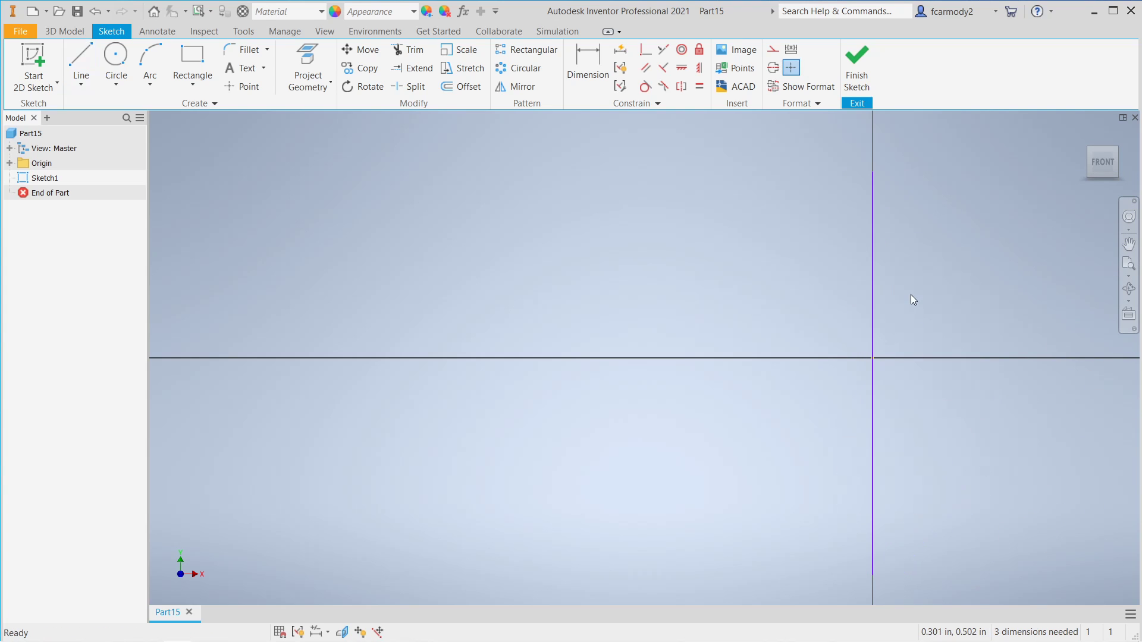
{"action": "left_click_drag", "start_coordinate": [926, 302], "coordinate": [660, 307]}
{"action": "key", "text": "Escape"}
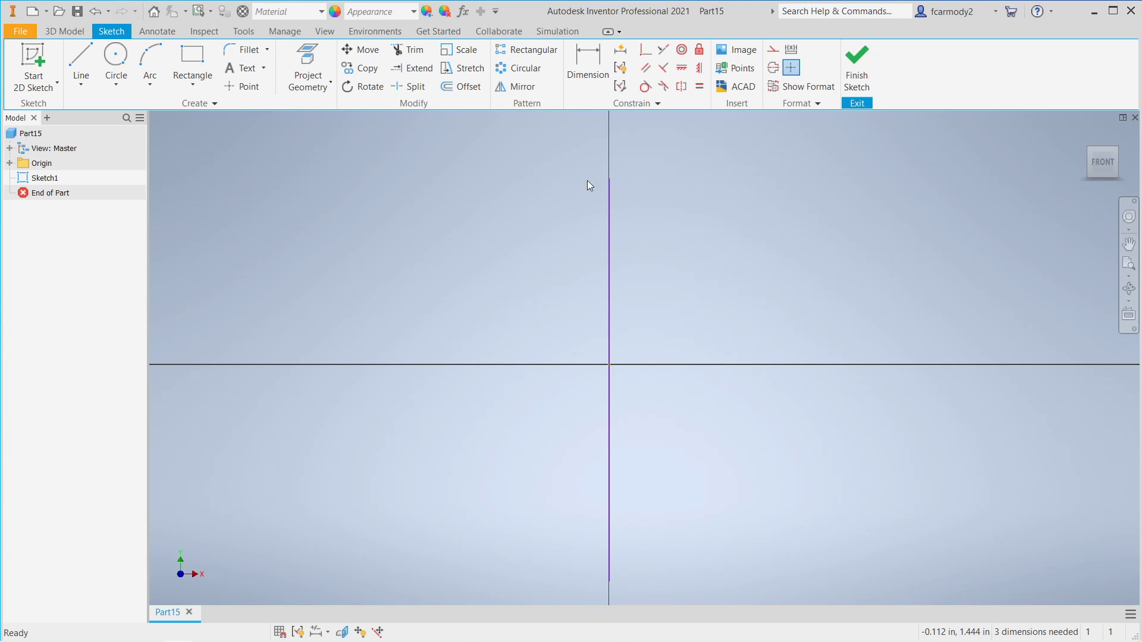
Draw a two-point rectangle right of the line, straddling the horizontal axis.
{"action": "left_click", "coordinate": [192, 65]}
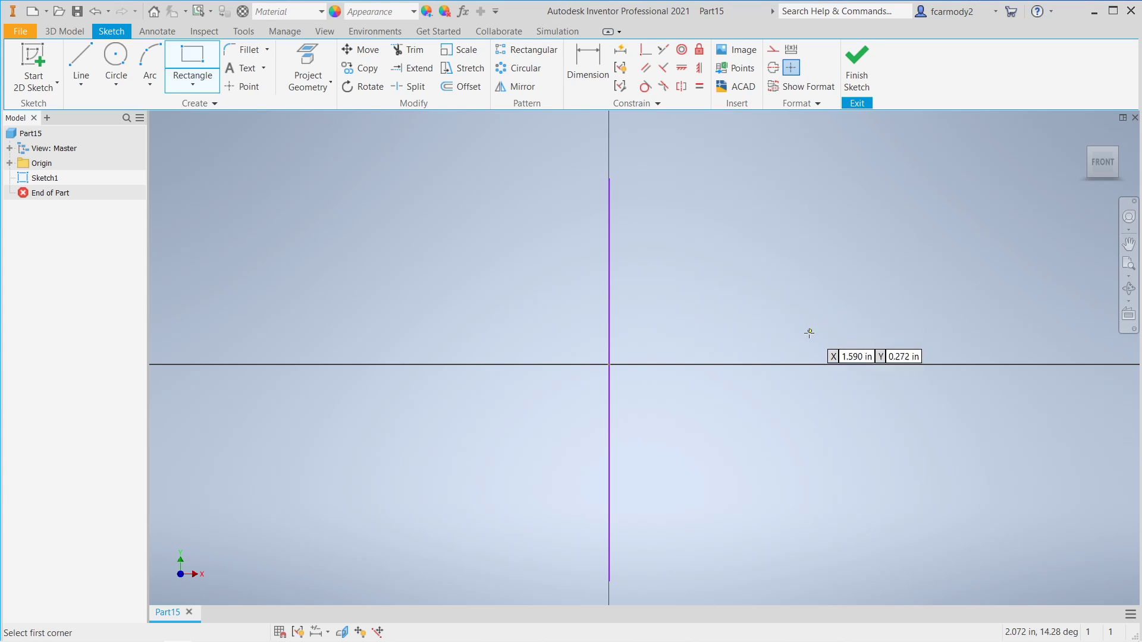
{"action": "left_click", "coordinate": [846, 342]}
{"action": "left_click", "coordinate": [1022, 397]}
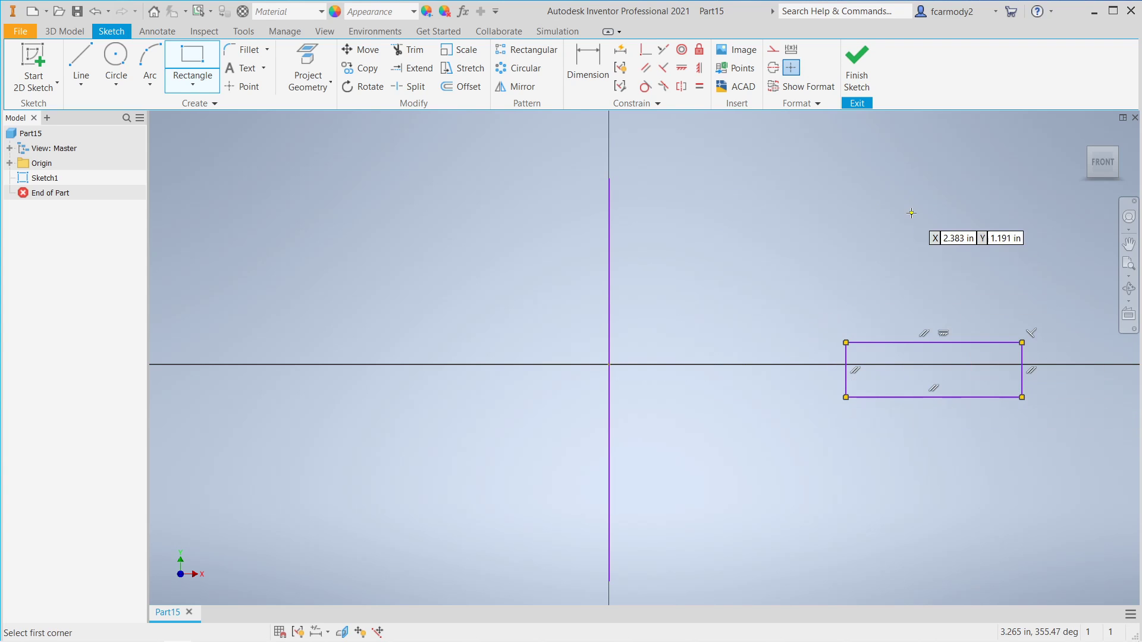
{"action": "left_click", "coordinate": [588, 64]}
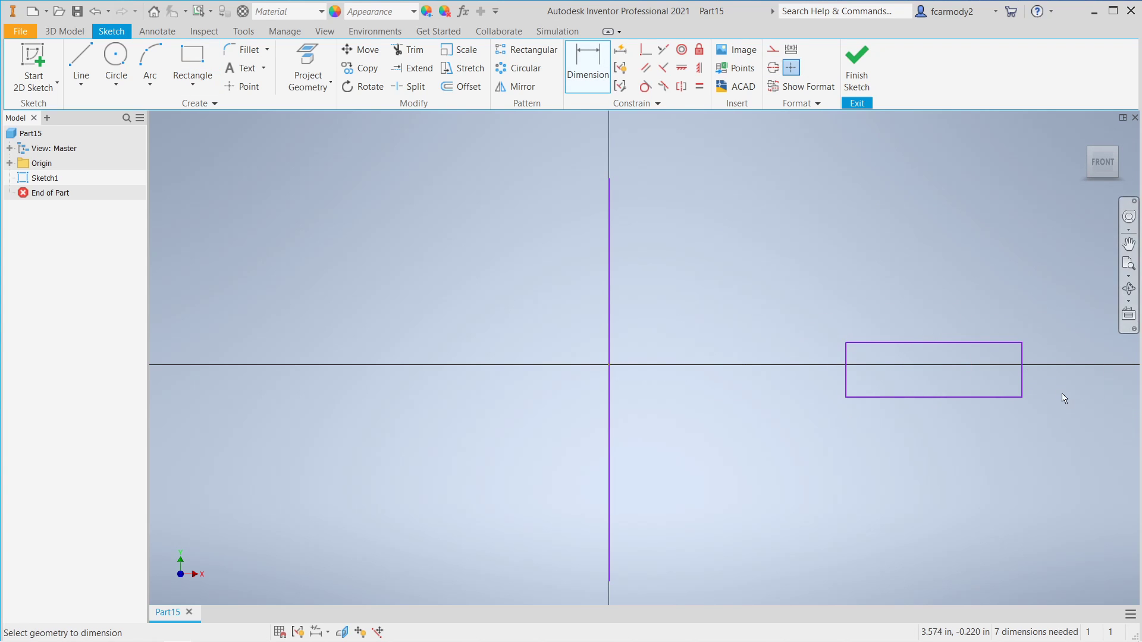
Dimension the rectangle to .5 height and 1 width.
{"action": "left_click", "coordinate": [1022, 378]}
{"action": "left_click", "coordinate": [1073, 374]}
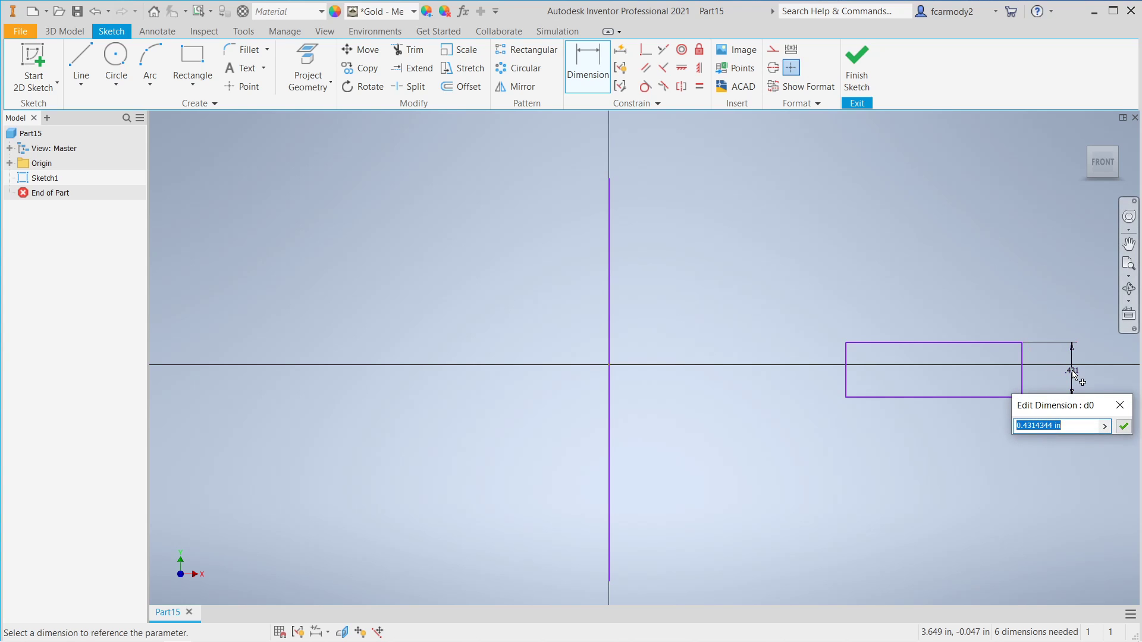
{"action": "type", "text": ".5"}
{"action": "key", "text": "Return"}
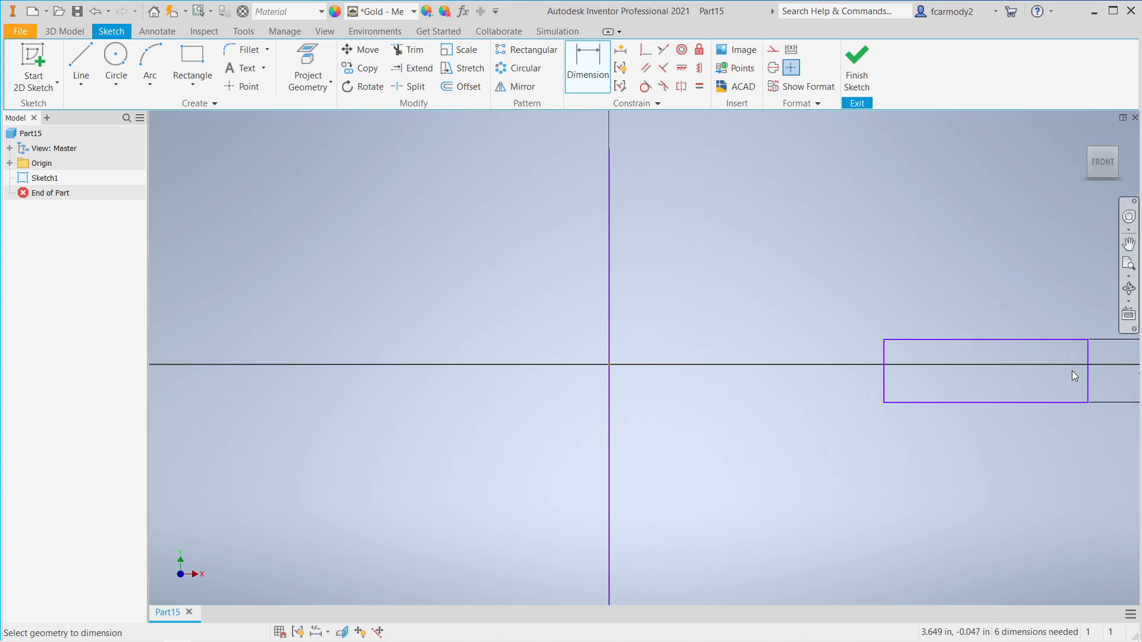
{"action": "left_click", "coordinate": [1042, 340]}
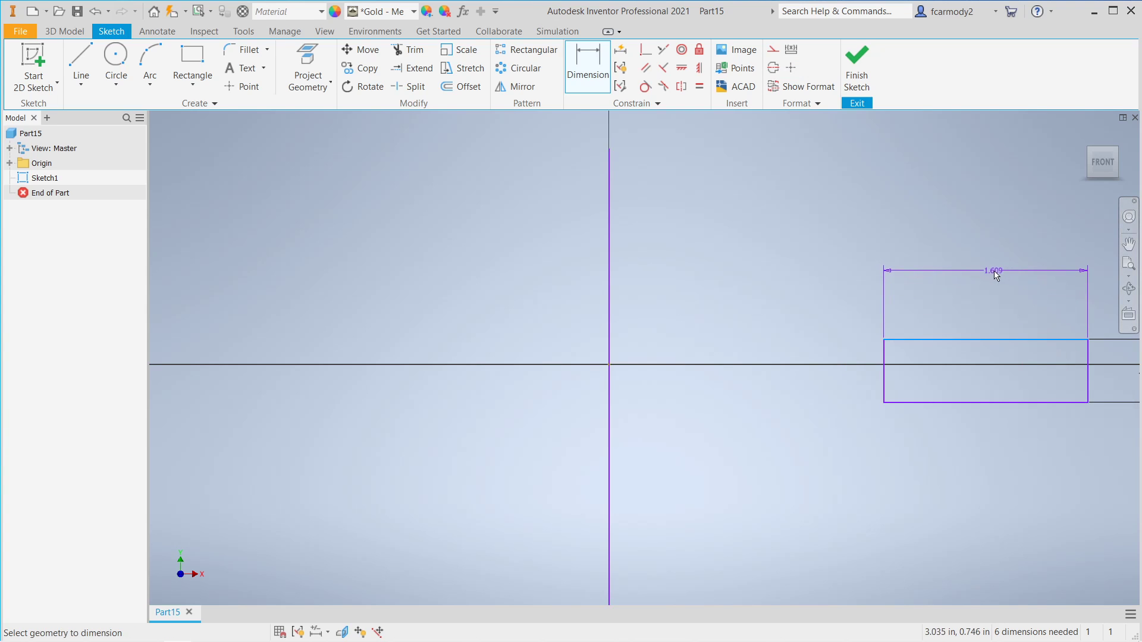
{"action": "left_click", "coordinate": [994, 273]}
{"action": "type", "text": "1.6086956"}
{"action": "key", "text": "Return"}
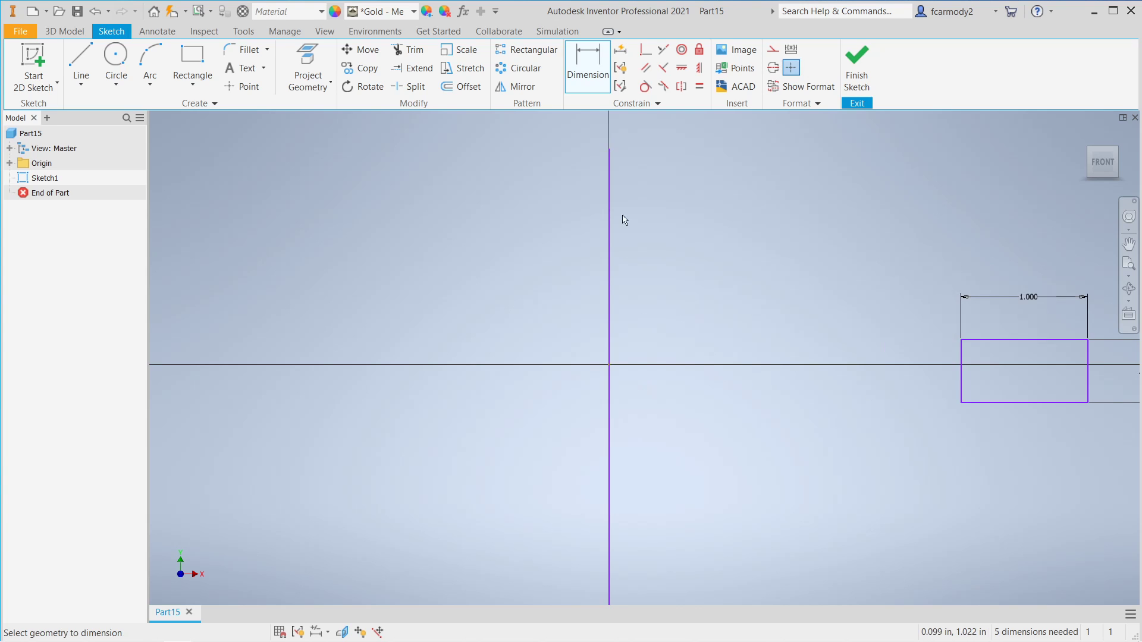
Set the rectangle 2 from the axis line and finish Sketch1.
{"action": "left_click", "coordinate": [609, 410]}
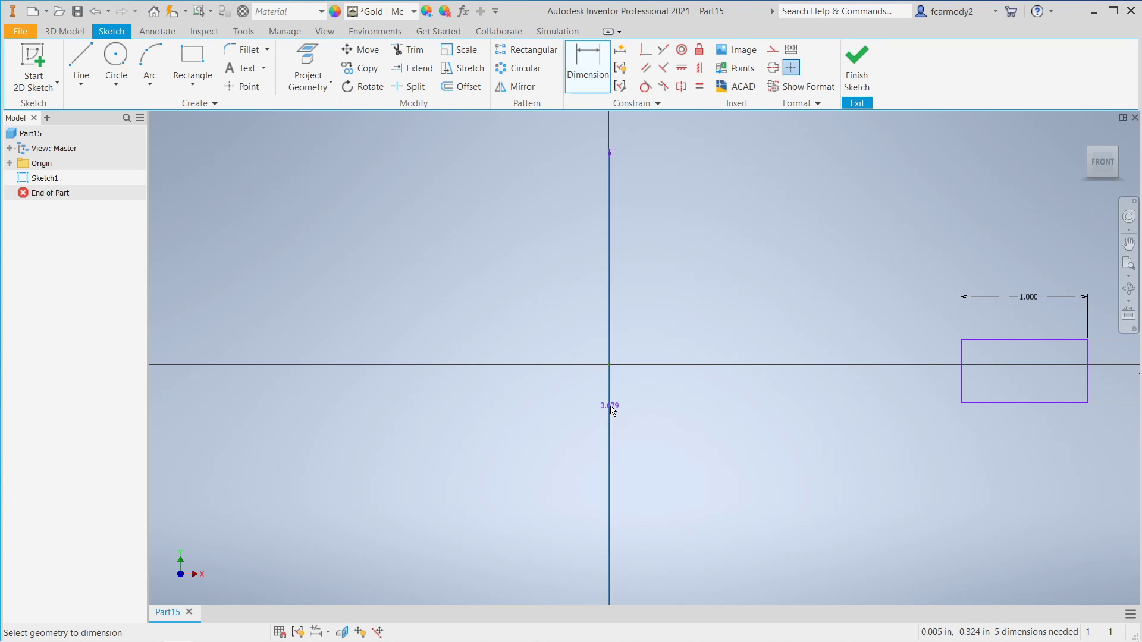
{"action": "left_click", "coordinate": [962, 385]}
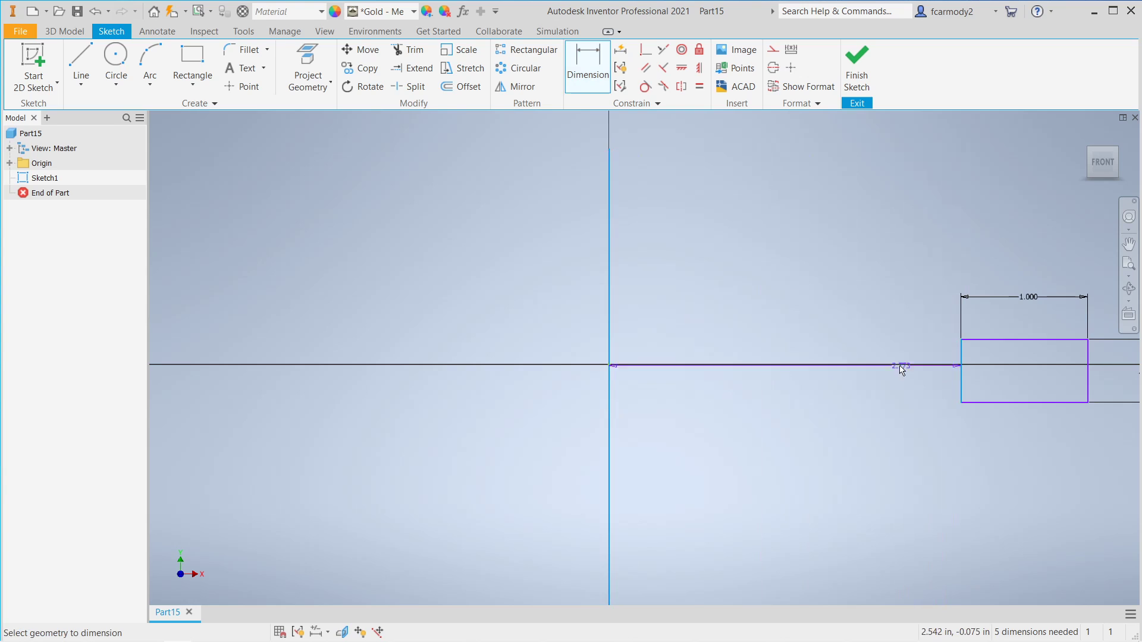
{"action": "left_click", "coordinate": [784, 255]}
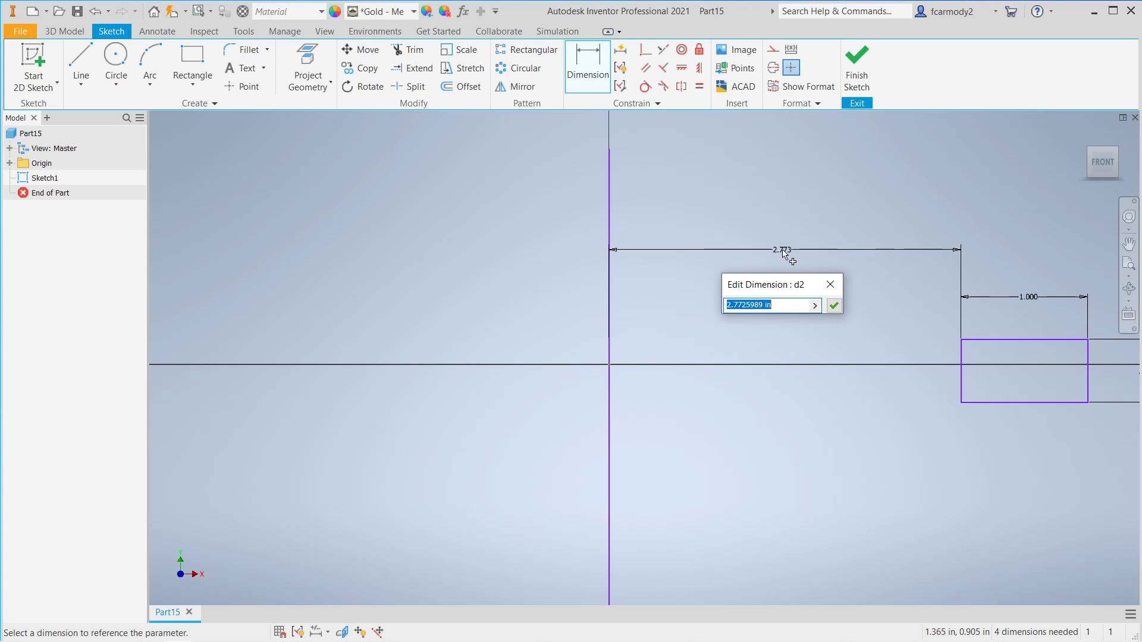
{"action": "type", "text": "2"}
{"action": "key", "text": "Return"}
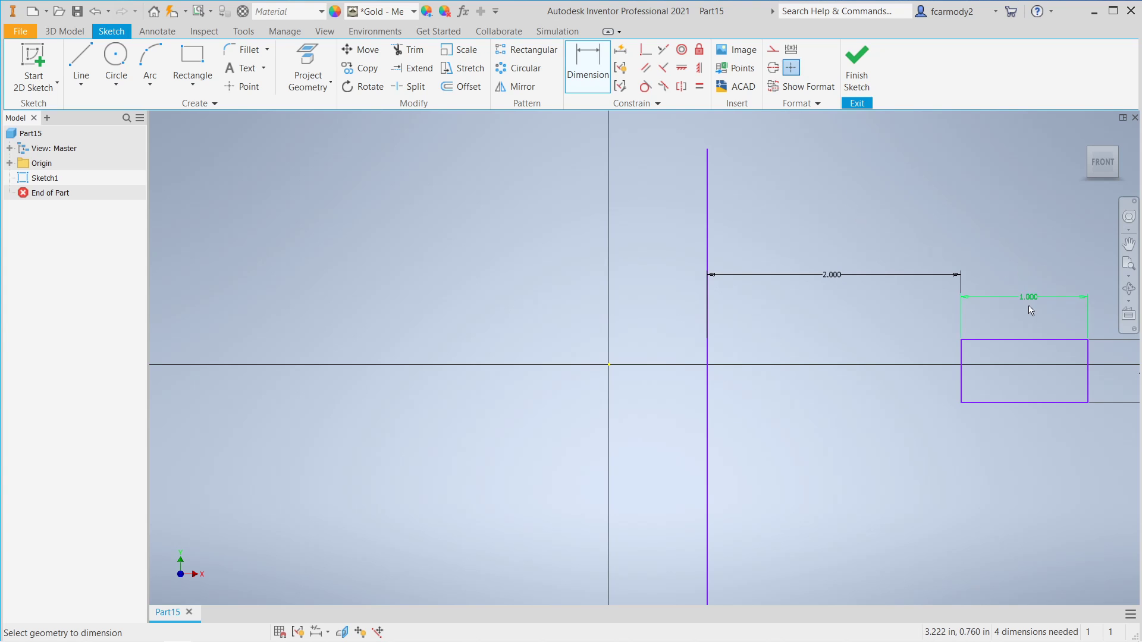
{"action": "middle_click_drag", "start_coordinate": [938, 196], "coordinate": [718, 195]}
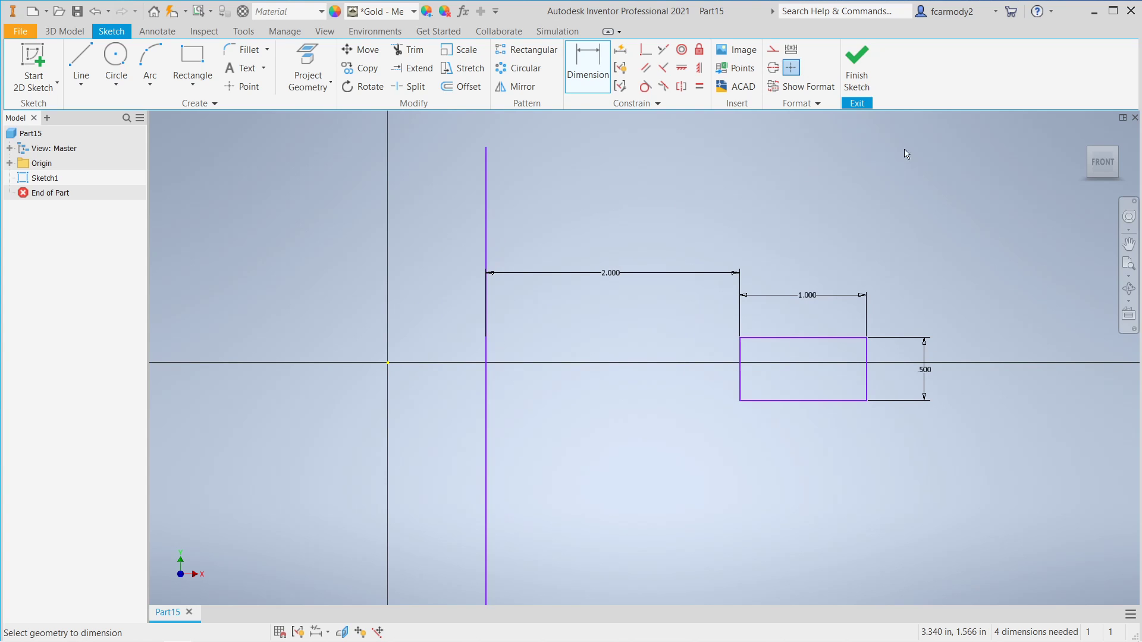
{"action": "left_click", "coordinate": [866, 58]}
{"action": "middle_click_drag", "start_coordinate": [1033, 191], "coordinate": [765, 230]}
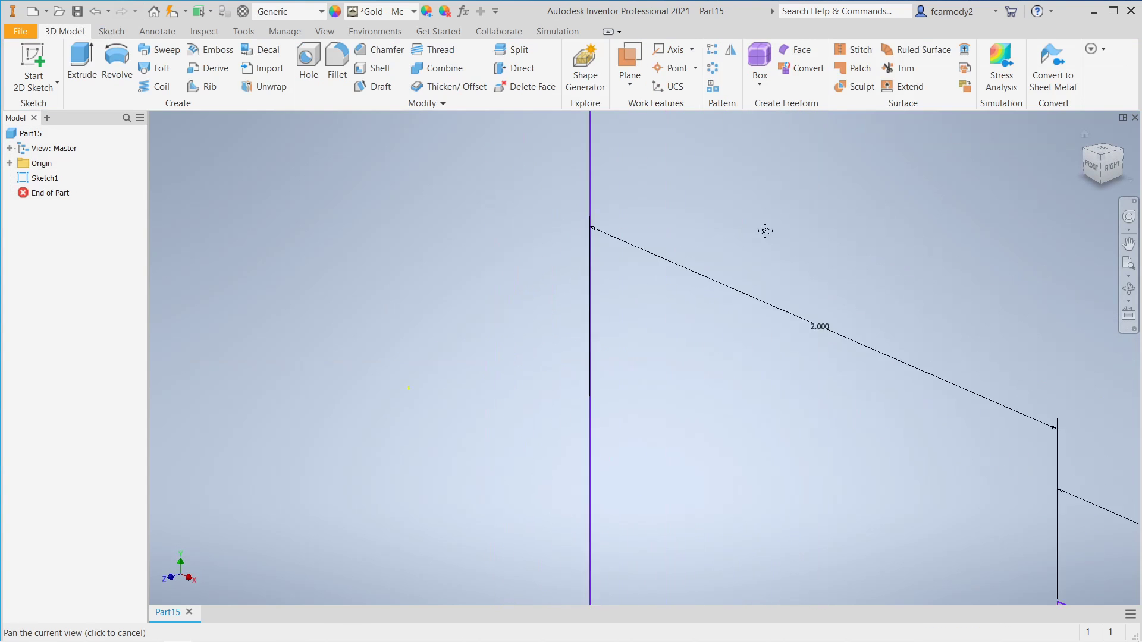
{"action": "scroll", "coordinate": [719, 236], "scroll_direction": "up", "scroll_amount": 4}
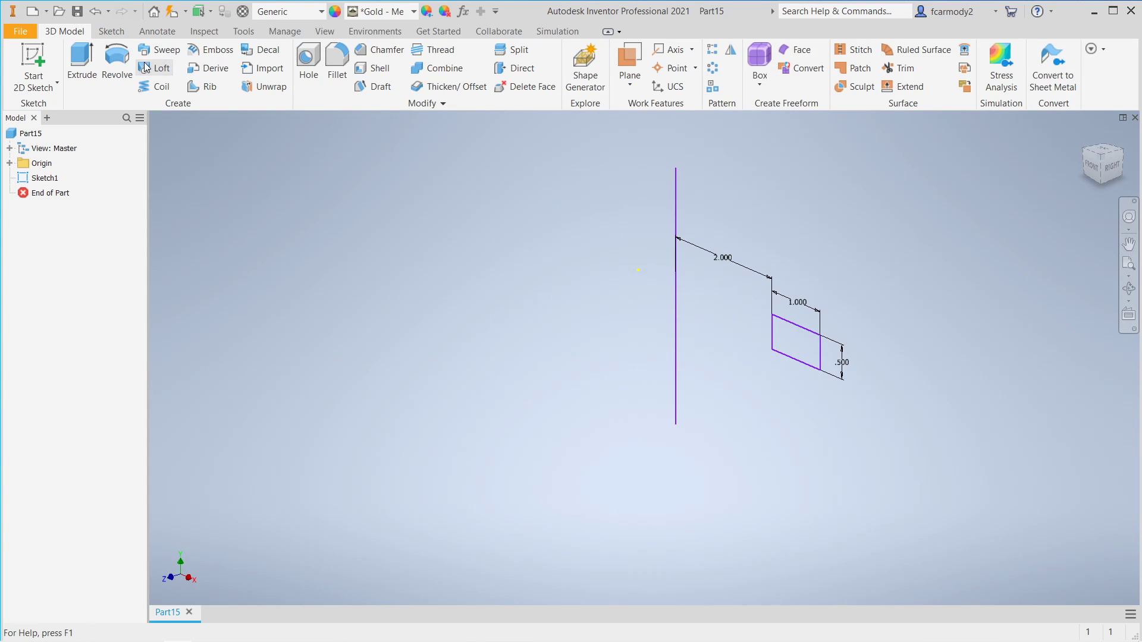
Start a coil from the rectangle profile using the vertical line as axis.
{"action": "left_click", "coordinate": [155, 86]}
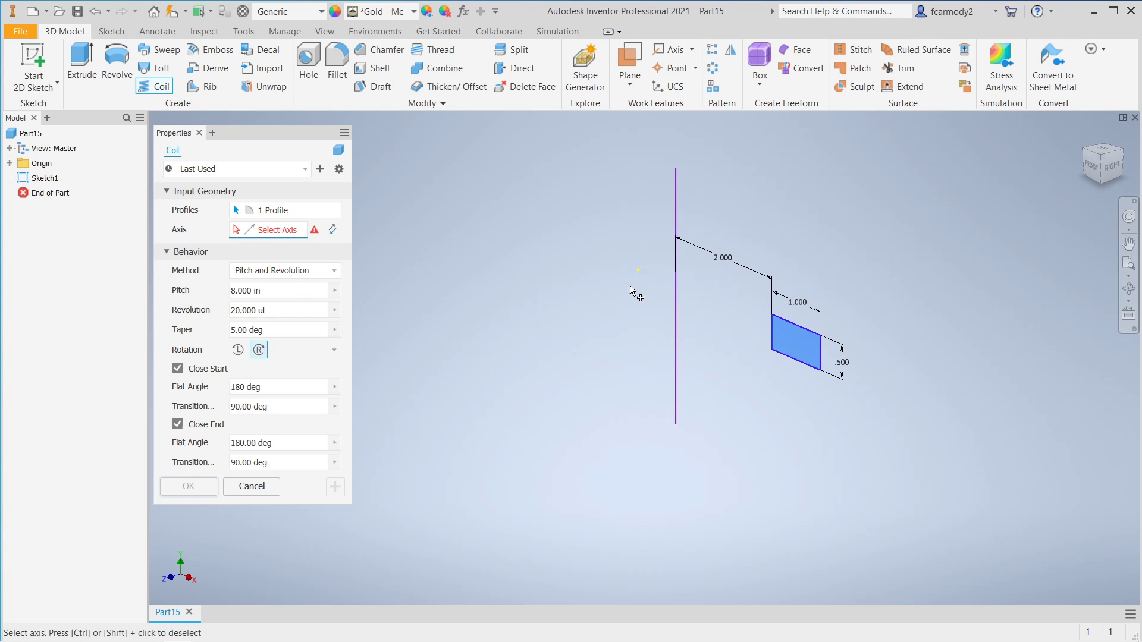
{"action": "left_click", "coordinate": [675, 308]}
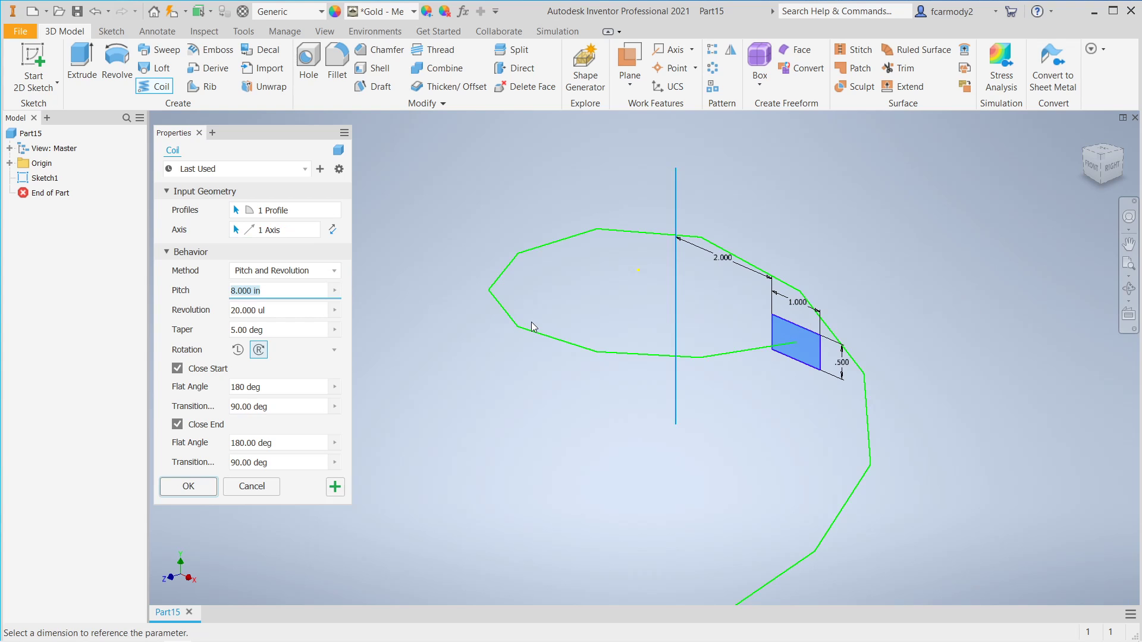
{"action": "scroll", "coordinate": [530, 322], "scroll_direction": "down", "scroll_amount": 4}
{"action": "middle_click_drag", "start_coordinate": [743, 402], "coordinate": [767, 359]}
{"action": "scroll", "coordinate": [767, 363], "scroll_direction": "down", "scroll_amount": 4}
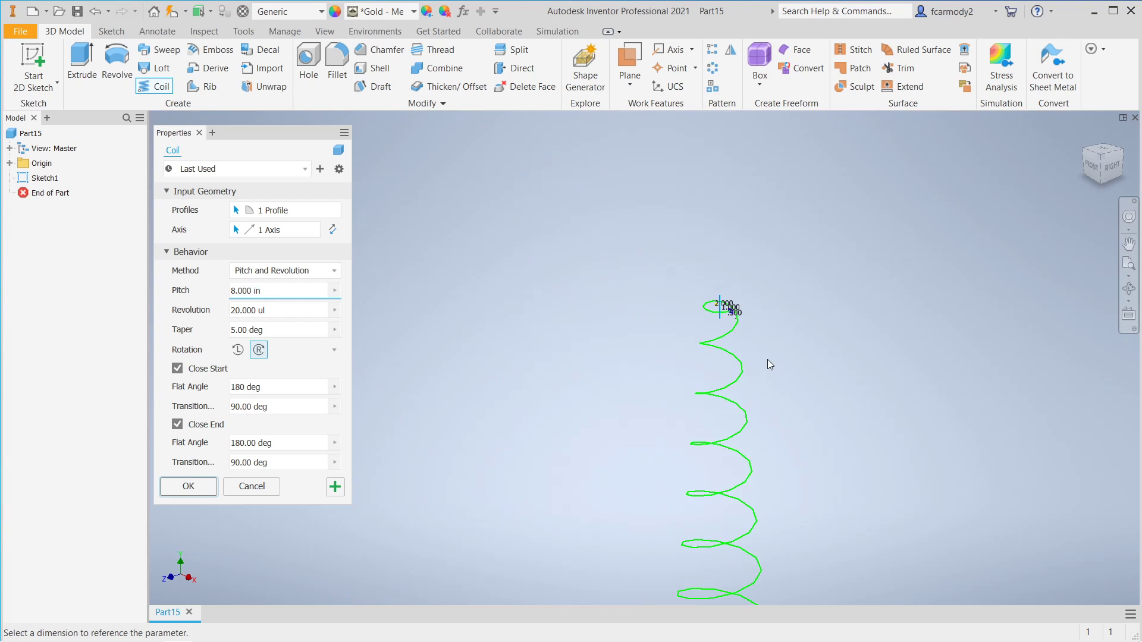
{"action": "middle_click_drag", "start_coordinate": [831, 426], "coordinate": [765, 269]}
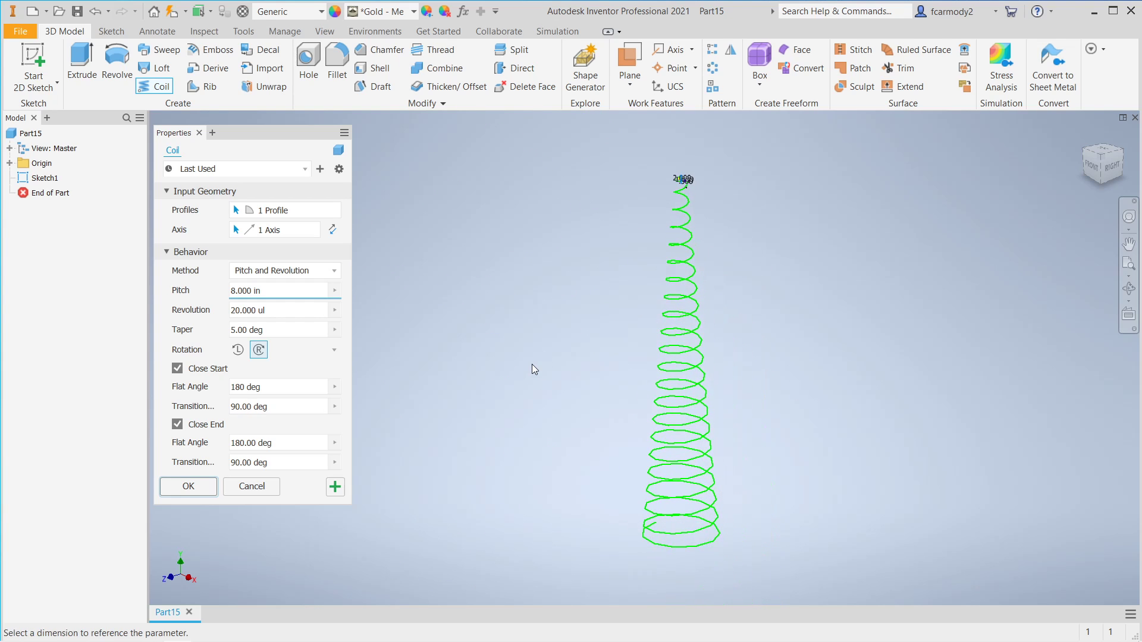
Turn off Close Start and Close End and set the coil taper to 0 deg.
{"action": "left_click", "coordinate": [177, 368]}
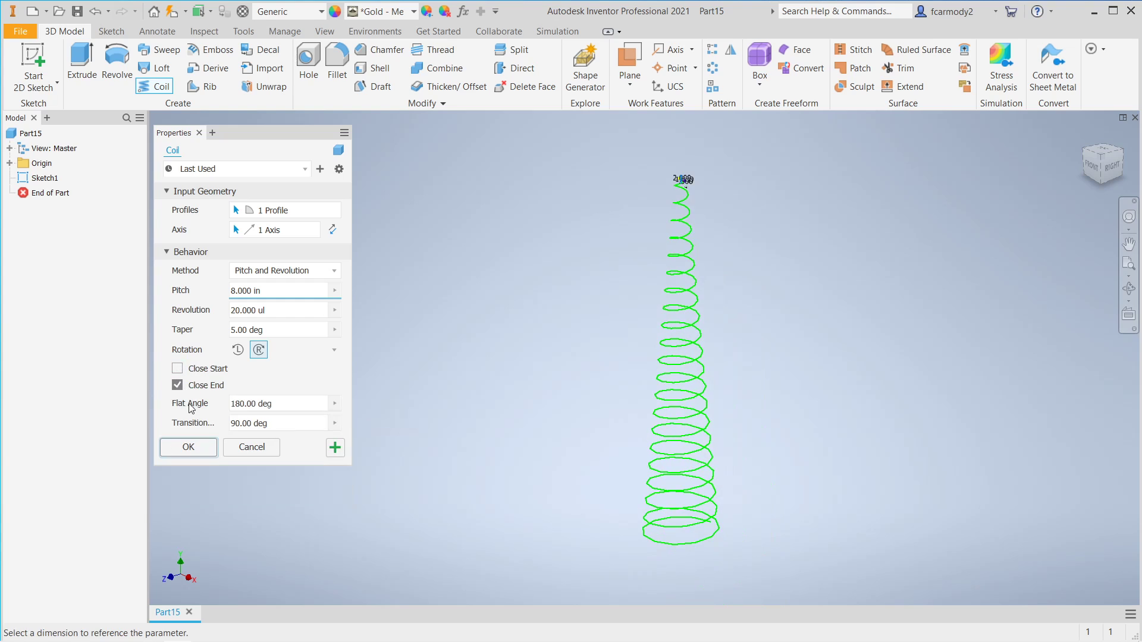
{"action": "left_click", "coordinate": [178, 385]}
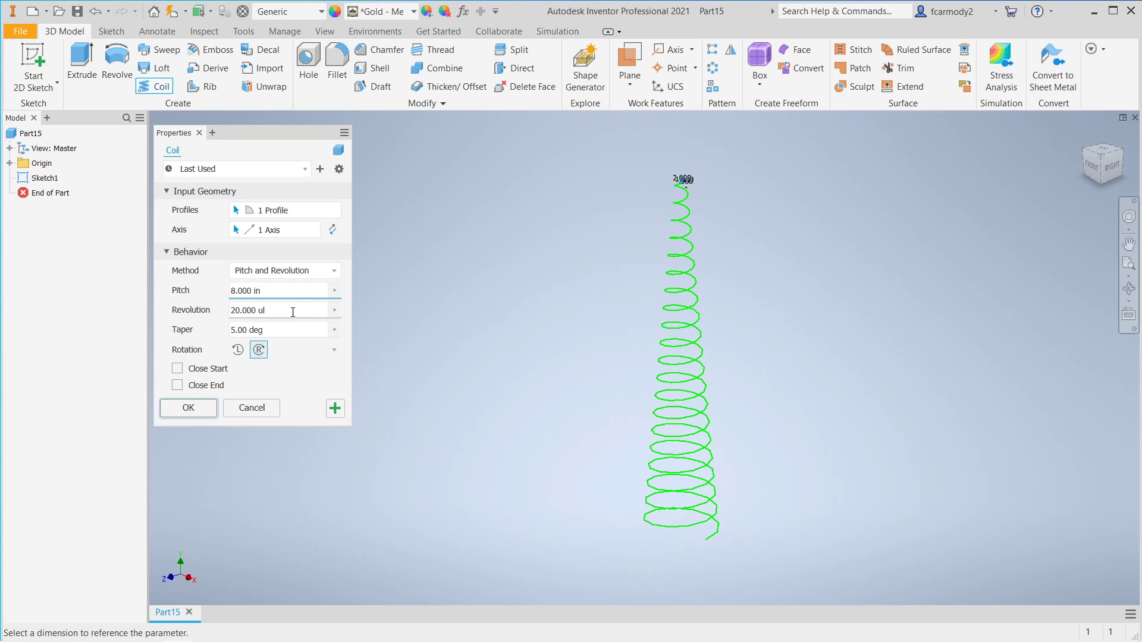
{"action": "left_click", "coordinate": [235, 333]}
{"action": "left_click", "coordinate": [234, 332]}
{"action": "key", "text": "Delete"}
{"action": "type", "text": "0"}
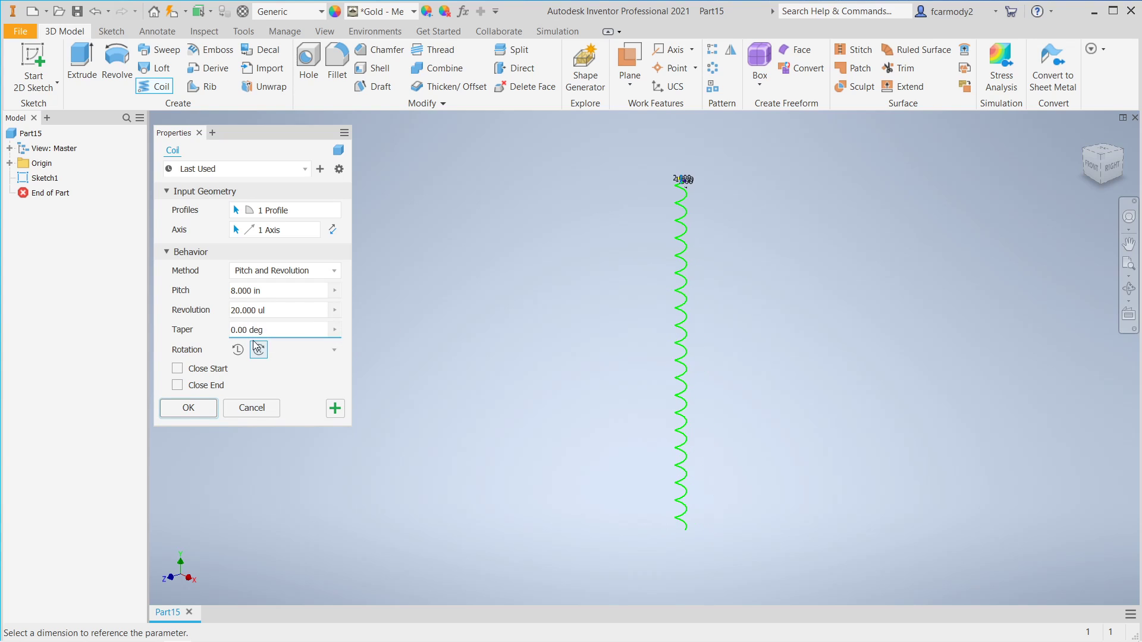
{"action": "left_click", "coordinate": [235, 291]}
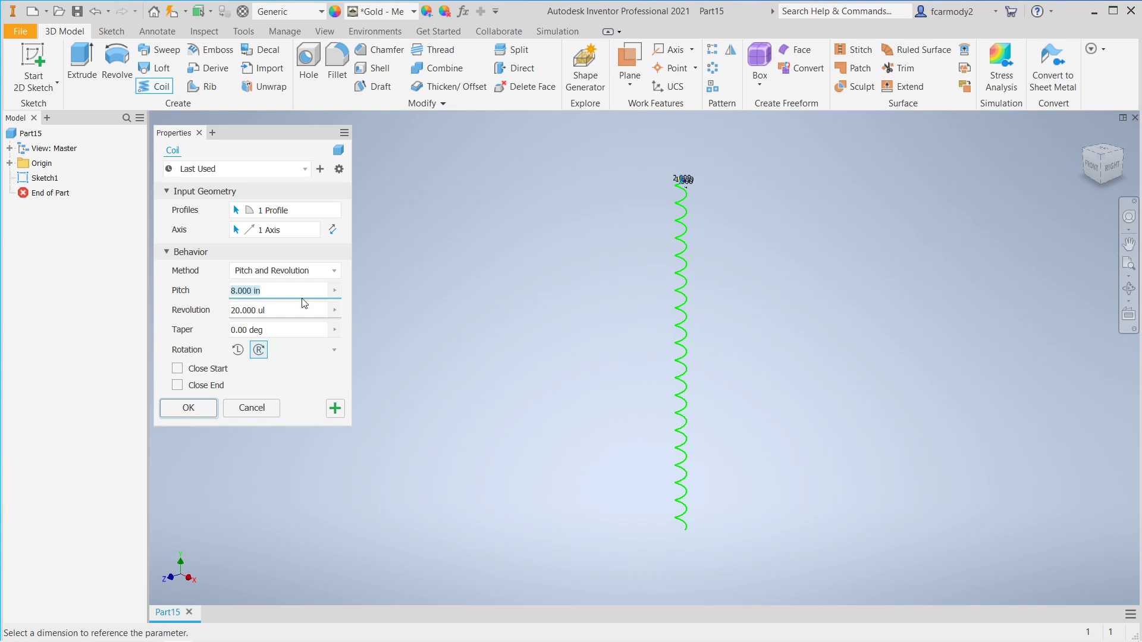
{"action": "left_click", "coordinate": [334, 273]}
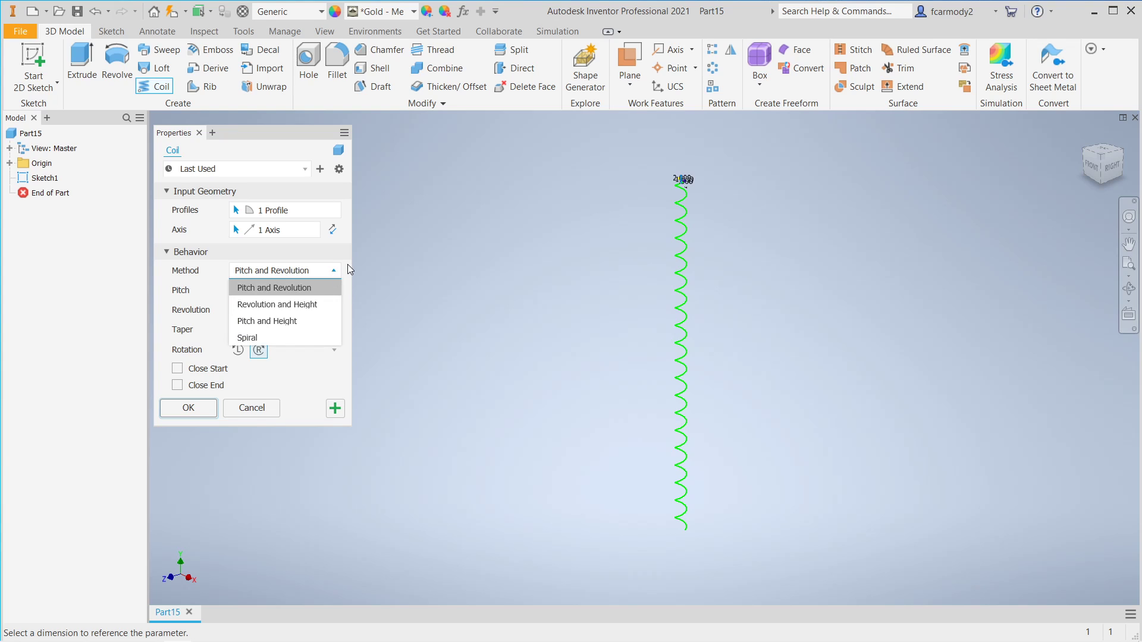
{"action": "left_click", "coordinate": [348, 265]}
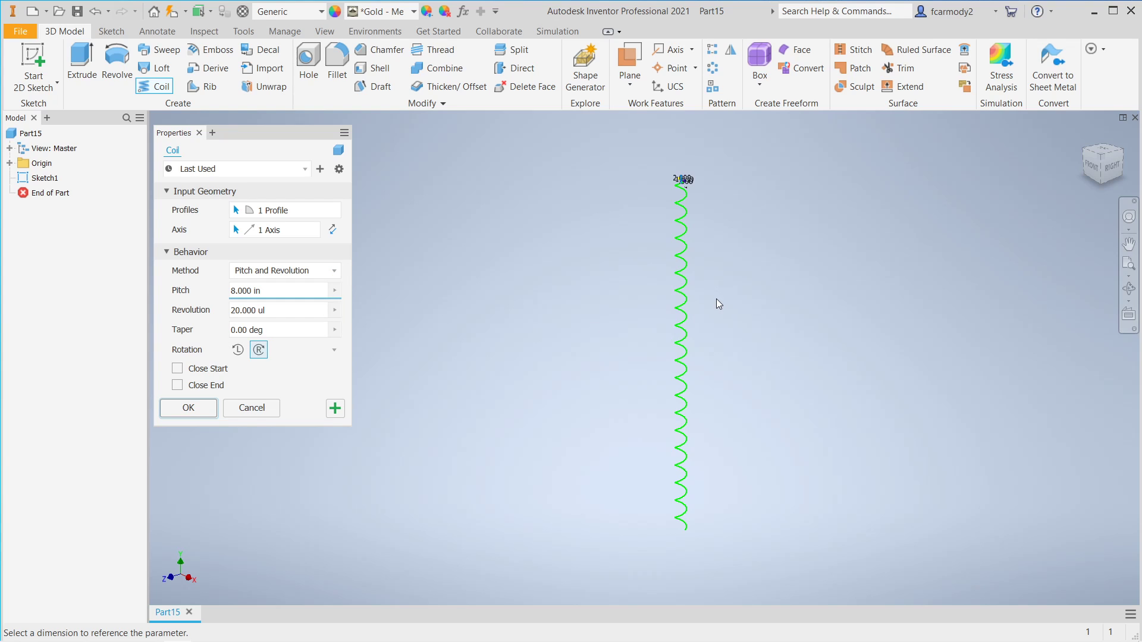
{"action": "scroll", "coordinate": [717, 299], "scroll_direction": "down", "scroll_amount": 2}
{"action": "scroll", "coordinate": [716, 298], "scroll_direction": "up", "scroll_amount": 3}
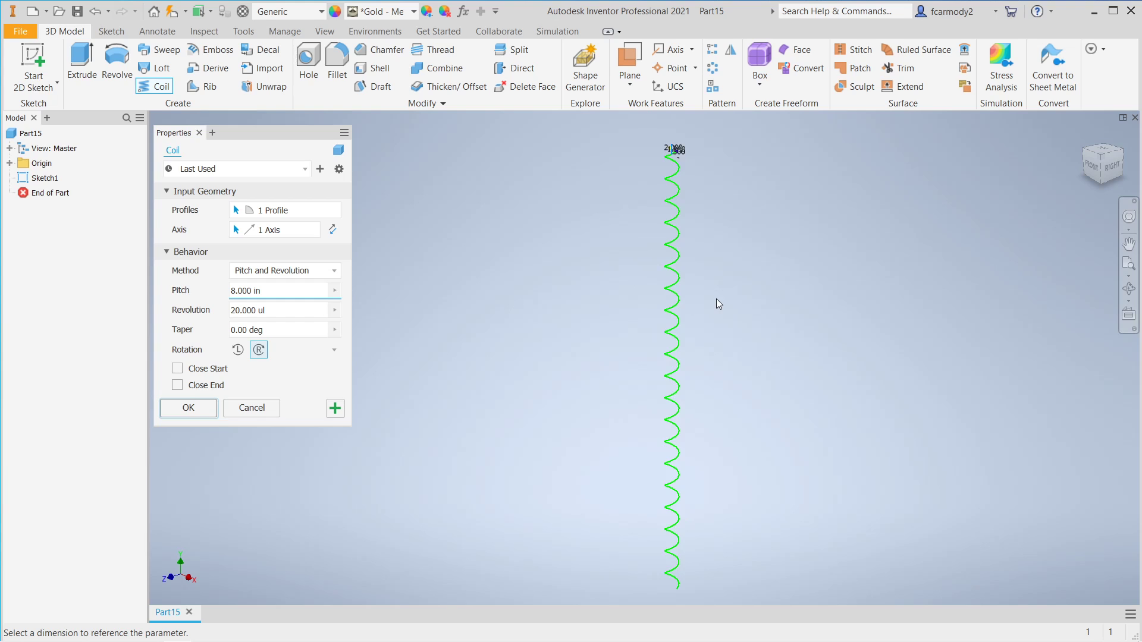
{"action": "left_click", "coordinate": [237, 291]}
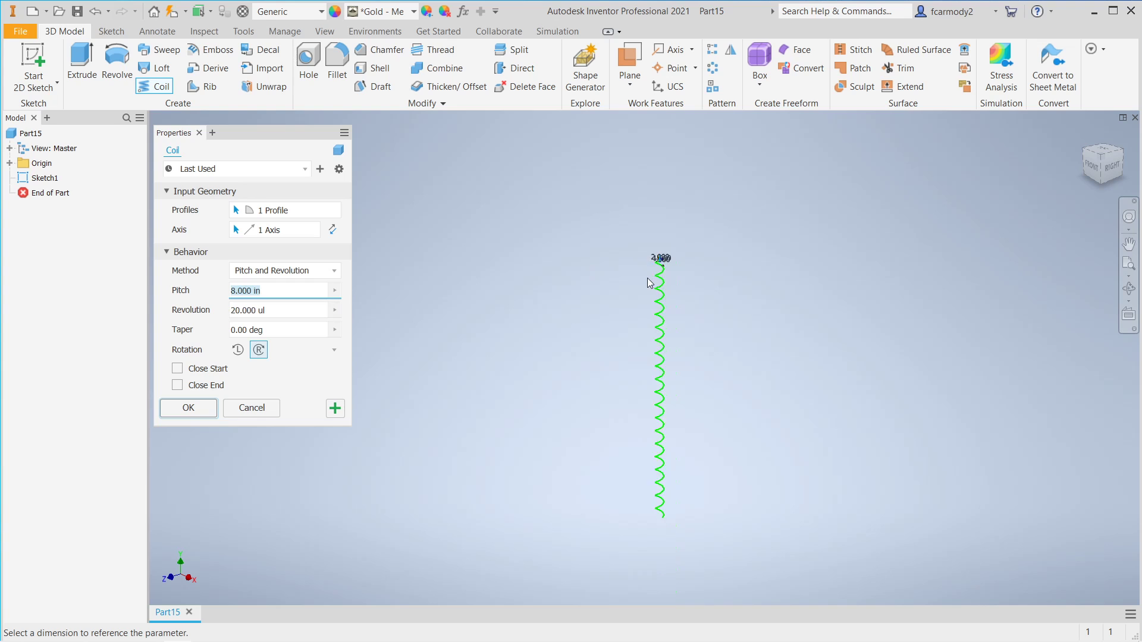
{"action": "scroll", "coordinate": [650, 280], "scroll_direction": "down", "scroll_amount": 5}
{"action": "middle_click_drag", "start_coordinate": [772, 296], "coordinate": [745, 345]}
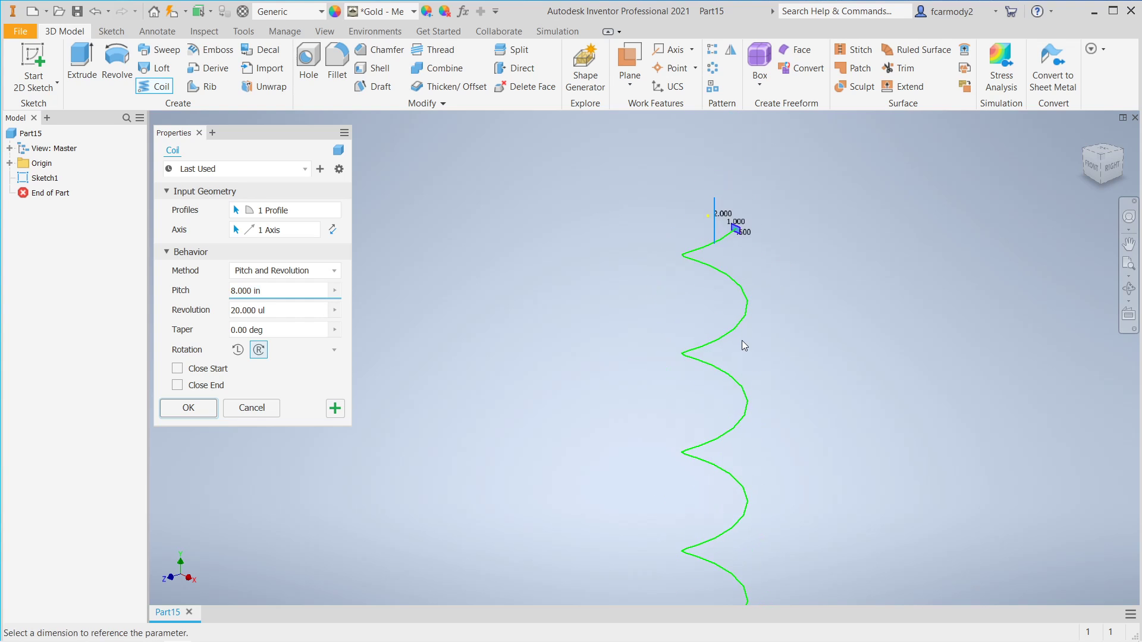
{"action": "scroll", "coordinate": [742, 345], "scroll_direction": "down", "scroll_amount": 3}
{"action": "middle_click", "coordinate": [775, 258]}
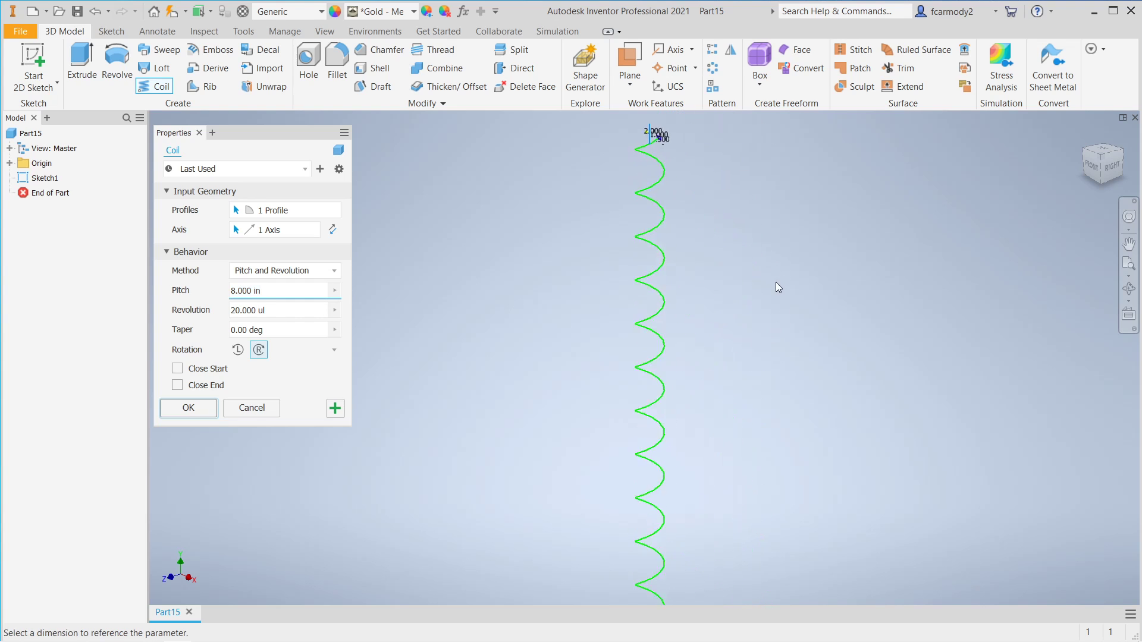
{"action": "scroll", "coordinate": [722, 208], "scroll_direction": "down", "scroll_amount": 2}
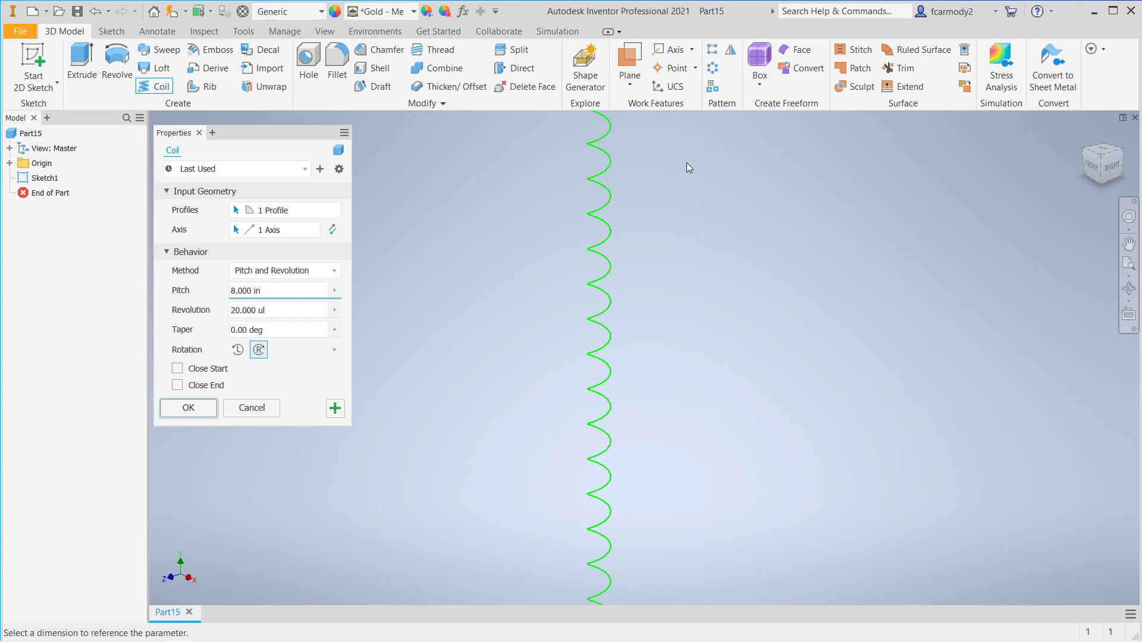
{"action": "scroll", "coordinate": [698, 349], "scroll_direction": "up", "scroll_amount": 2}
{"action": "scroll", "coordinate": [676, 328], "scroll_direction": "up", "scroll_amount": 2}
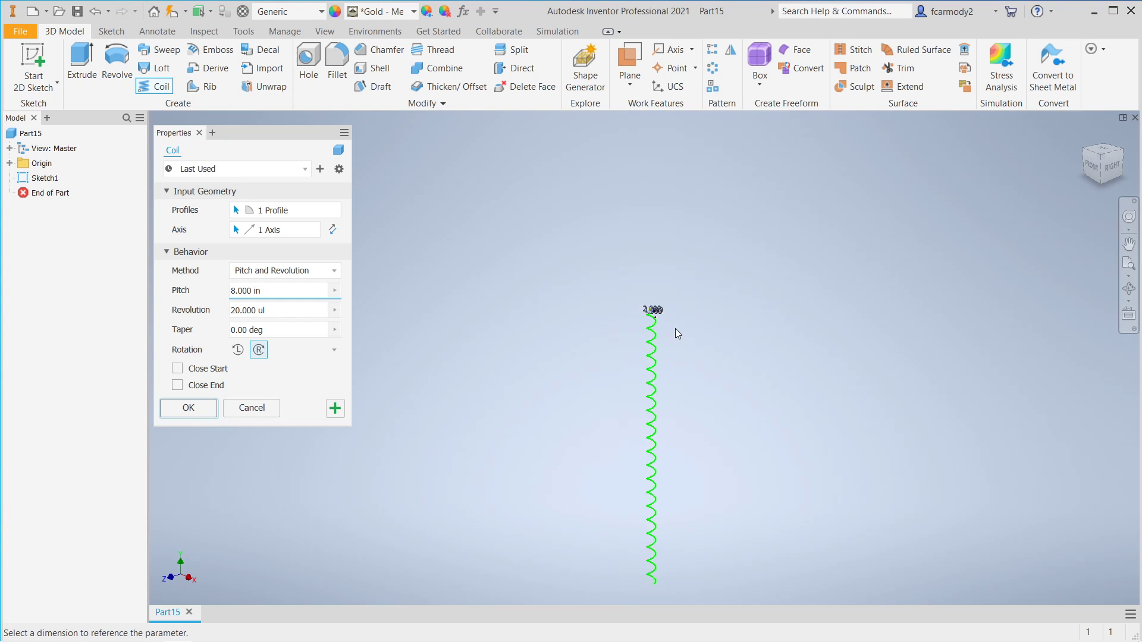
{"action": "scroll", "coordinate": [676, 328], "scroll_direction": "down", "scroll_amount": 4}
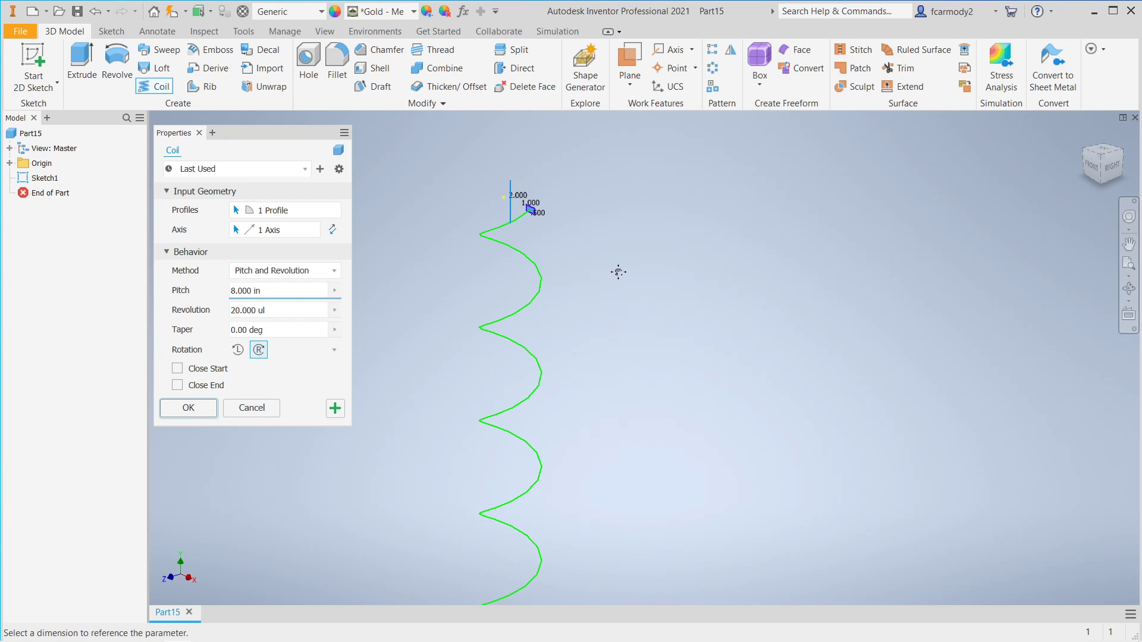
{"action": "middle_click_drag", "start_coordinate": [612, 273], "coordinate": [664, 353]}
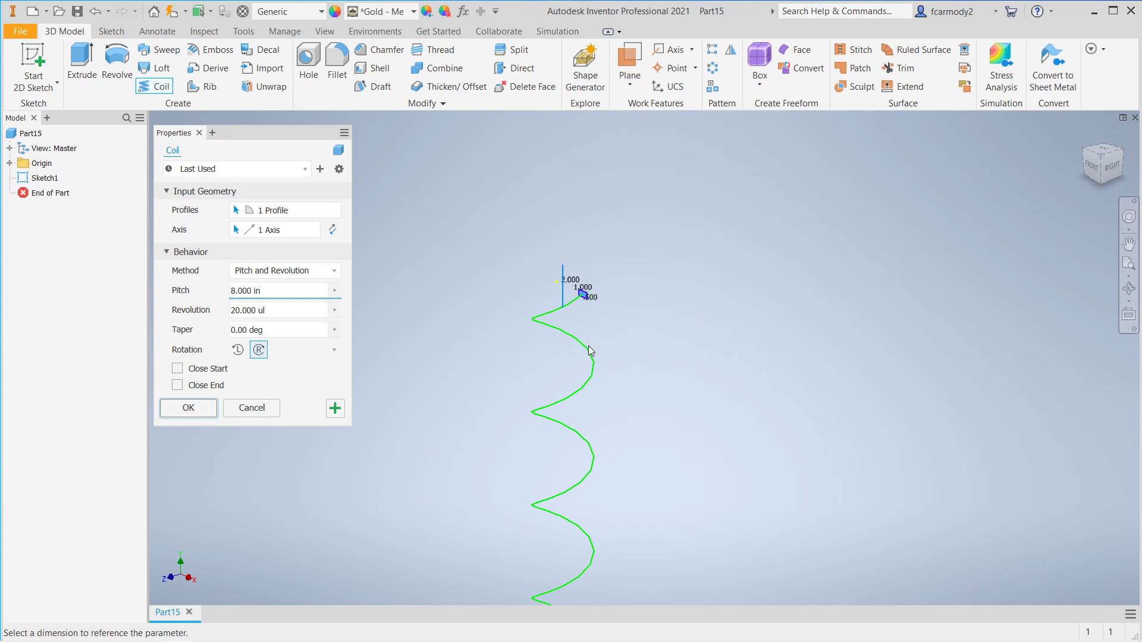
Change the coil pitch from 8 to 2 in and revolutions from 20 to 10.
{"action": "double_click", "coordinate": [247, 294]}
{"action": "left_click", "coordinate": [236, 291]}
{"action": "key", "text": "BackSpace"}
{"action": "type", "text": "2"}
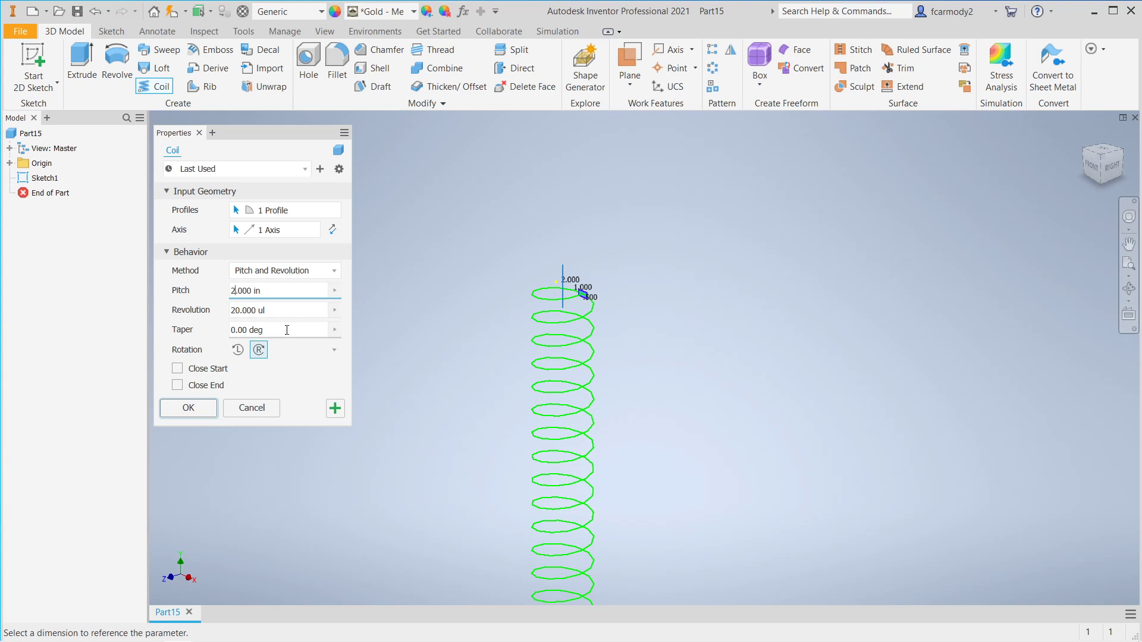
{"action": "left_click", "coordinate": [238, 311]}
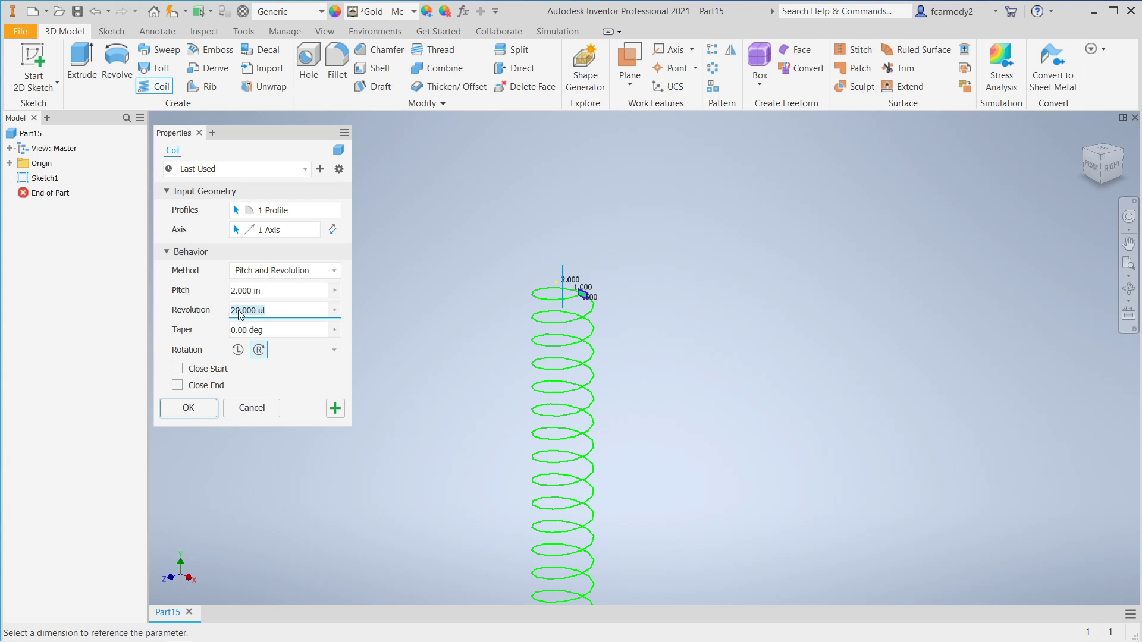
{"action": "left_click", "coordinate": [238, 314]}
{"action": "key", "text": "BackSpace"}
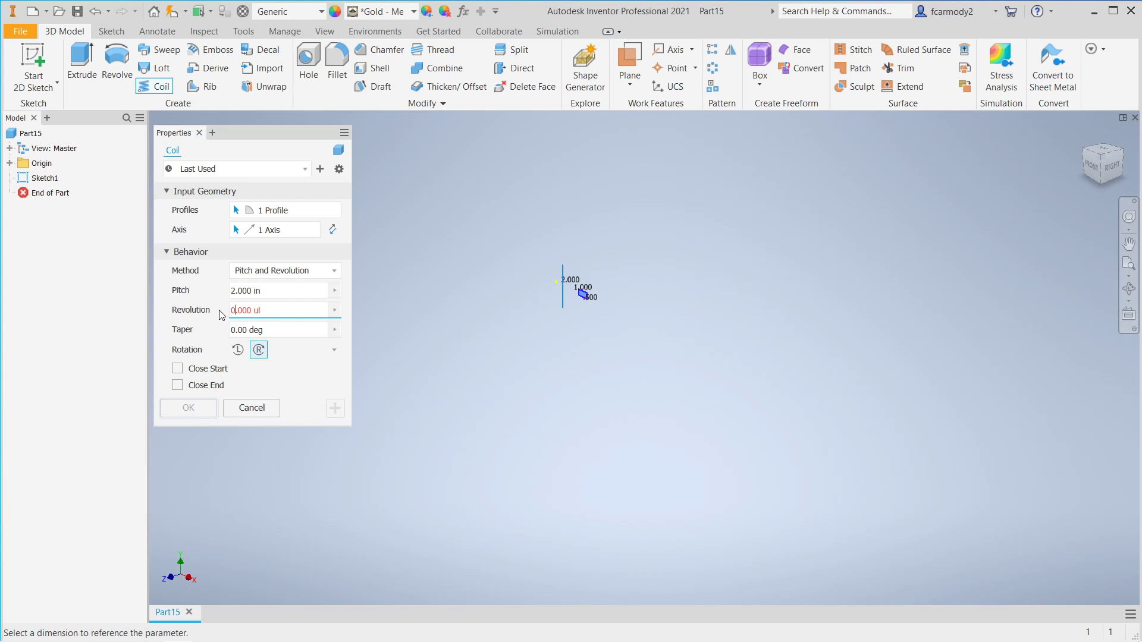
{"action": "type", "text": "1"}
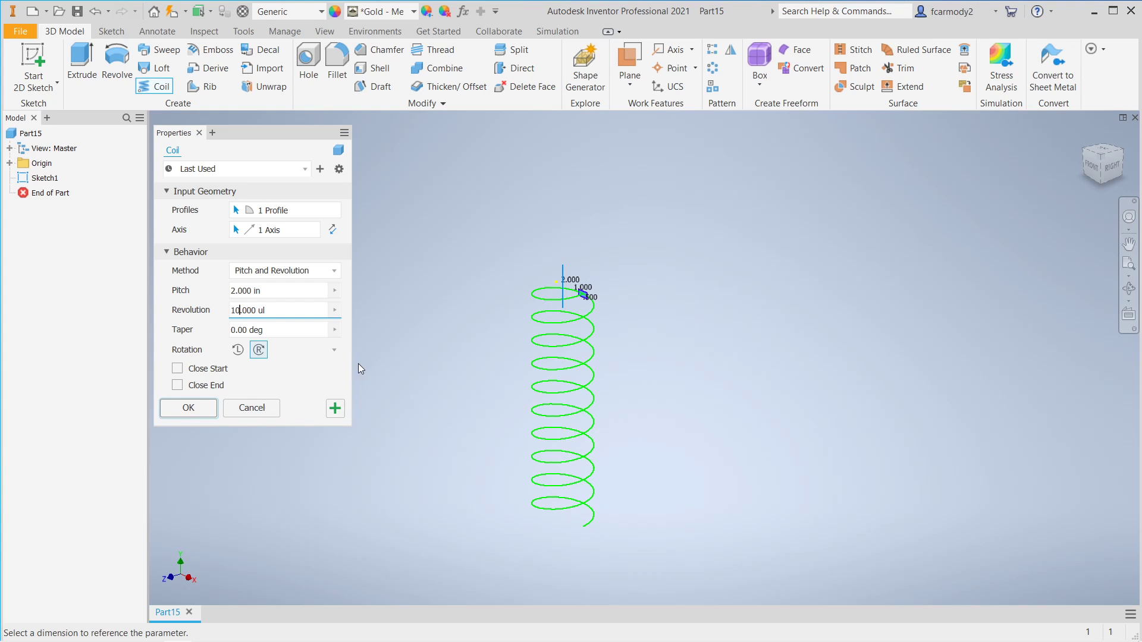
Create the coil as solid body Coil1 and centre the spring in view.
{"action": "left_click", "coordinate": [188, 408]}
{"action": "scroll", "coordinate": [845, 359], "scroll_direction": "down", "scroll_amount": 2}
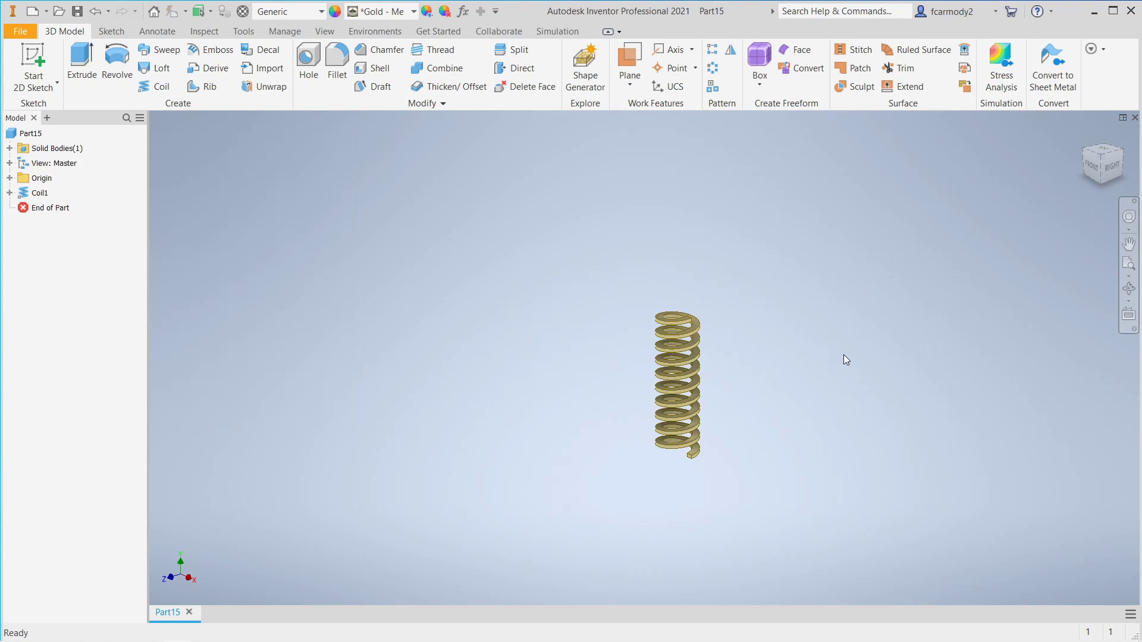
{"action": "scroll", "coordinate": [845, 360], "scroll_direction": "up", "scroll_amount": 5}
{"action": "scroll", "coordinate": [846, 360], "scroll_direction": "down", "scroll_amount": 3}
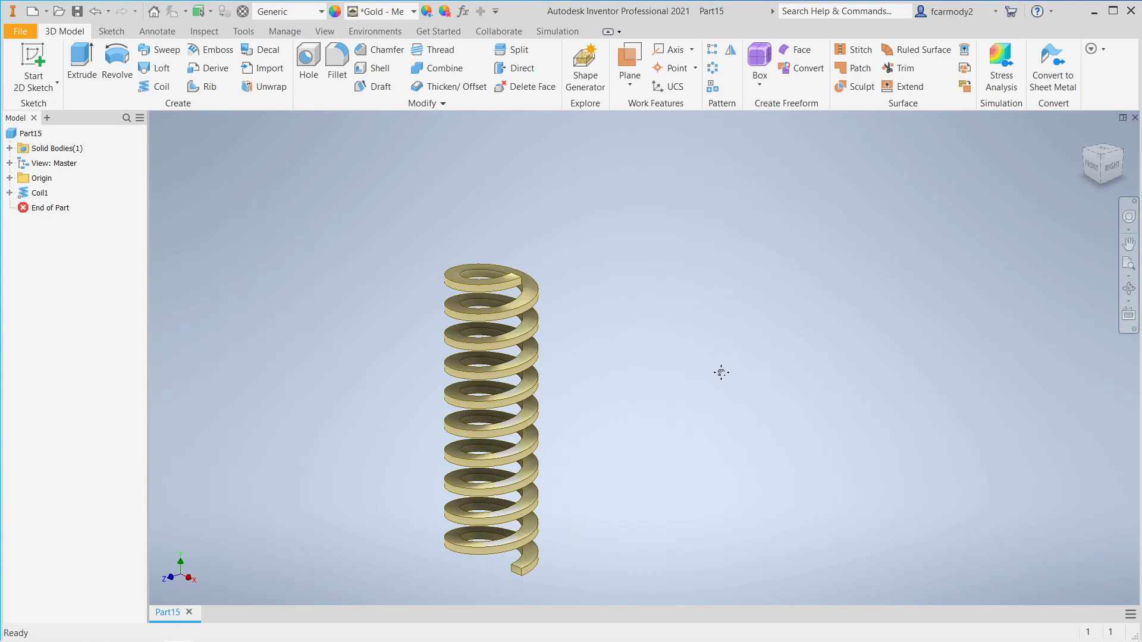
{"action": "middle_click_drag", "start_coordinate": [721, 373], "coordinate": [838, 350]}
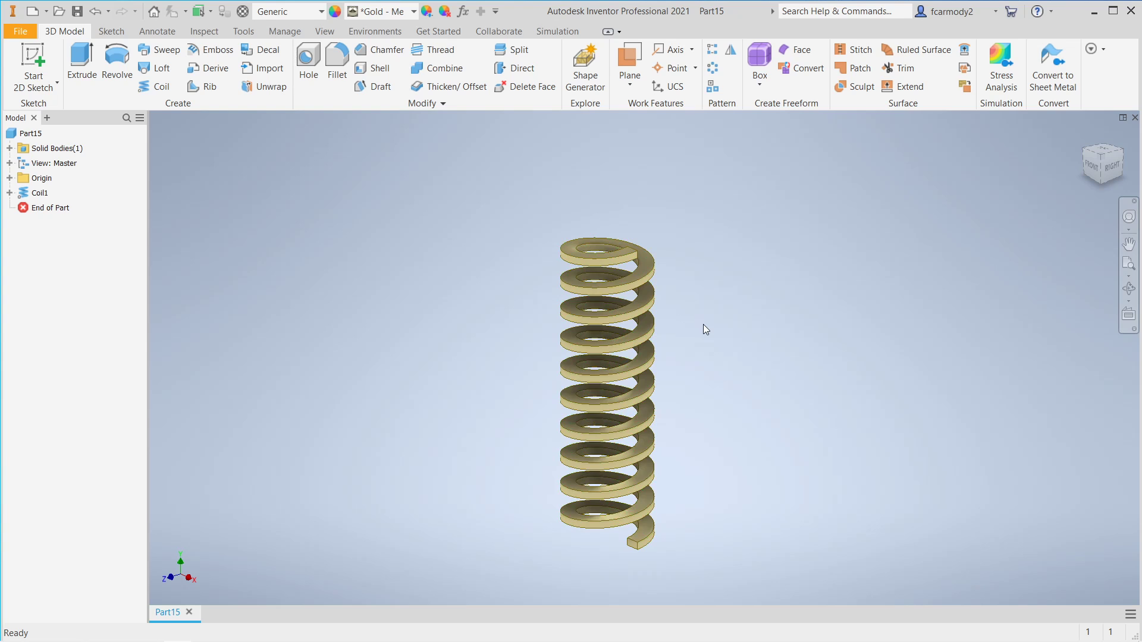
Reopen Coil1 and enable closed, flat ends at start and end (180 deg flat, 90 deg transition).
{"action": "double_click", "coordinate": [25, 194]}
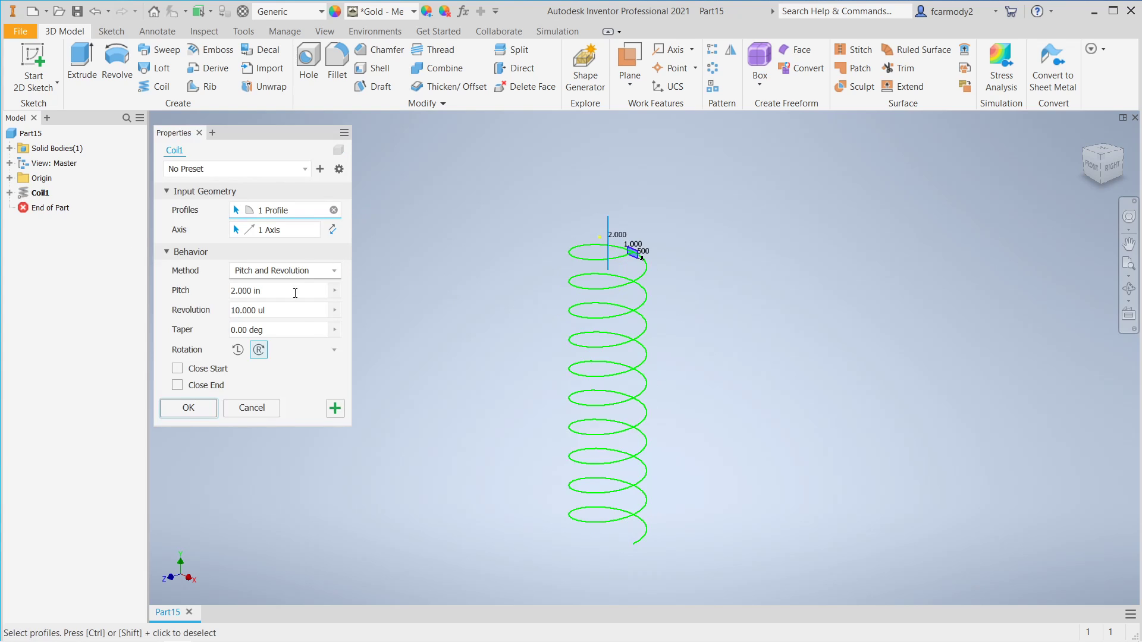
{"action": "left_click", "coordinate": [176, 369]}
{"action": "left_click", "coordinate": [177, 424]}
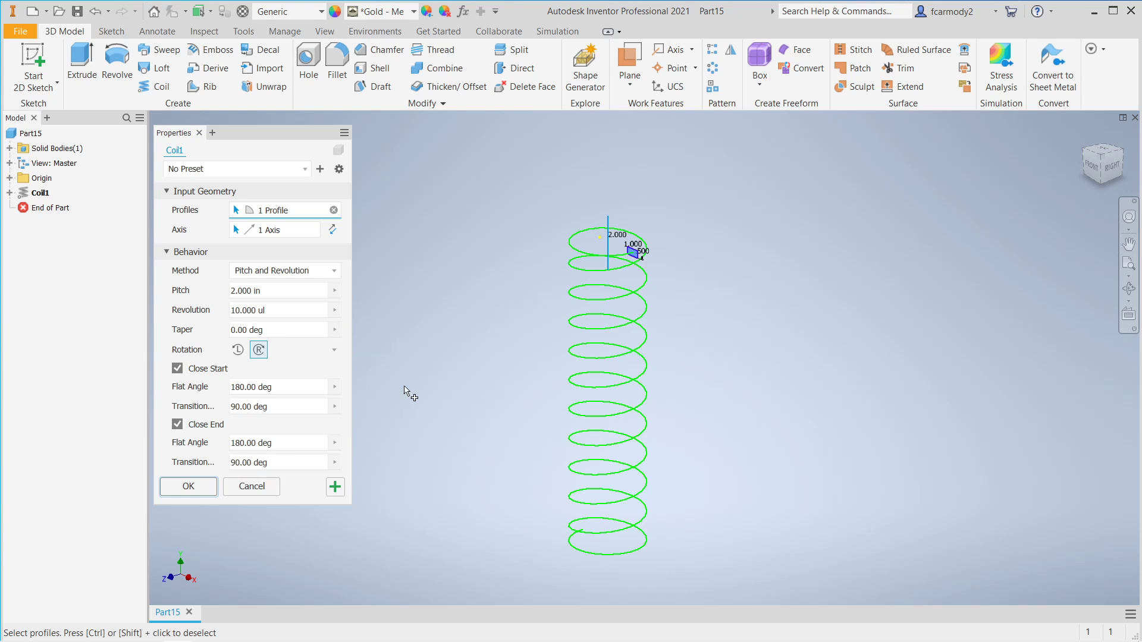
{"action": "left_click", "coordinate": [188, 487]}
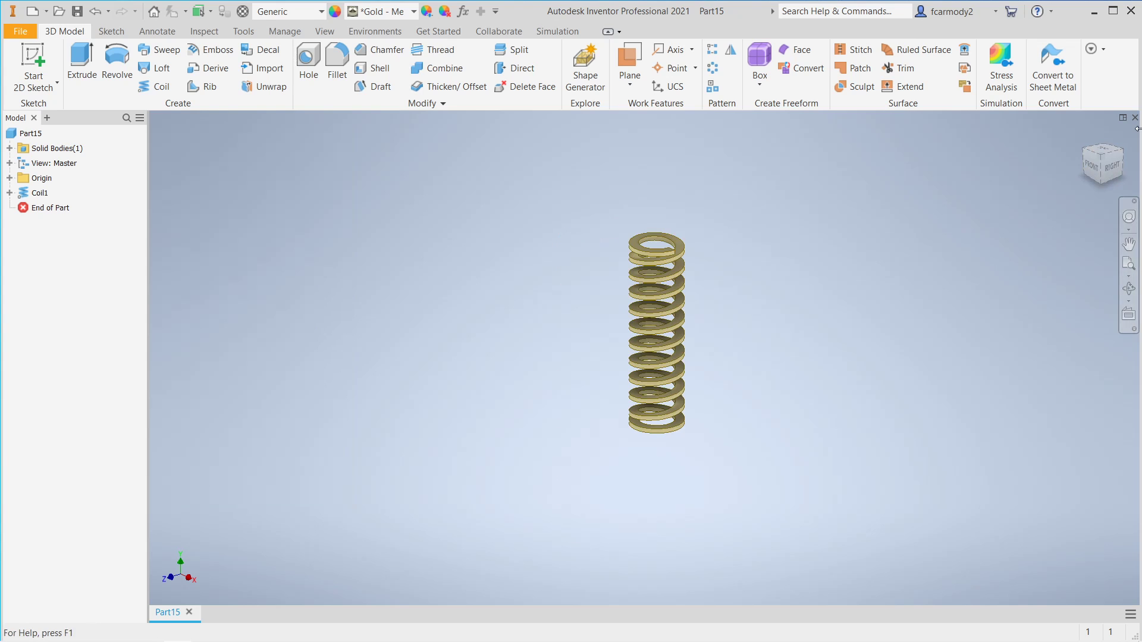
View the finished spring from the right side, then orbit to a tilted angle.
{"action": "left_click", "coordinate": [1110, 168]}
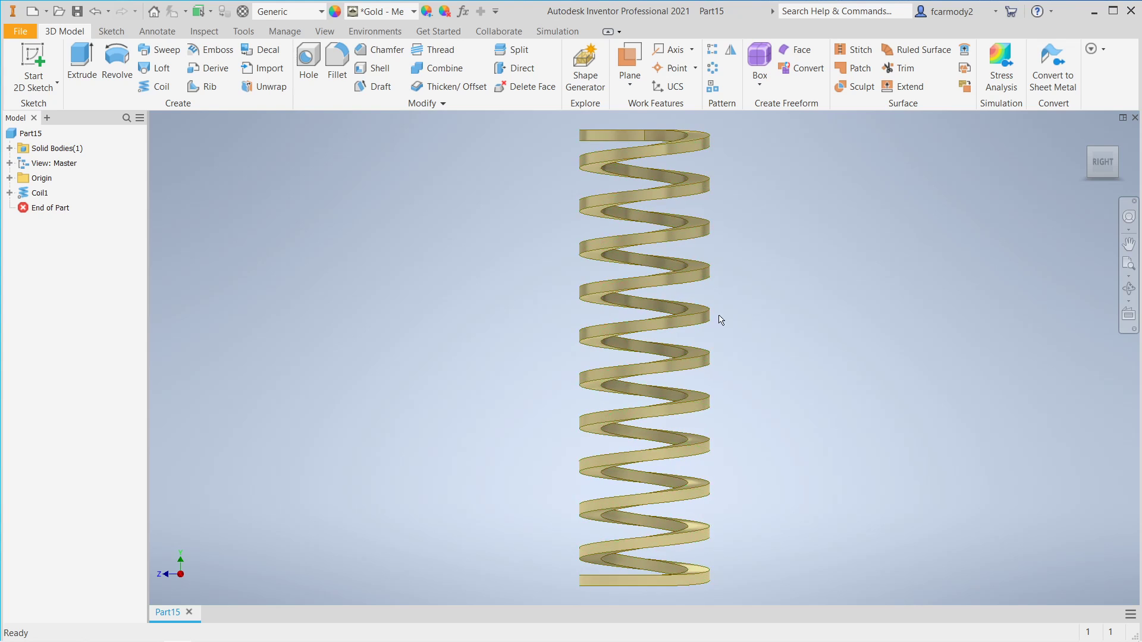
{"action": "left_click_drag", "start_coordinate": [1094, 163], "coordinate": [1044, 206]}
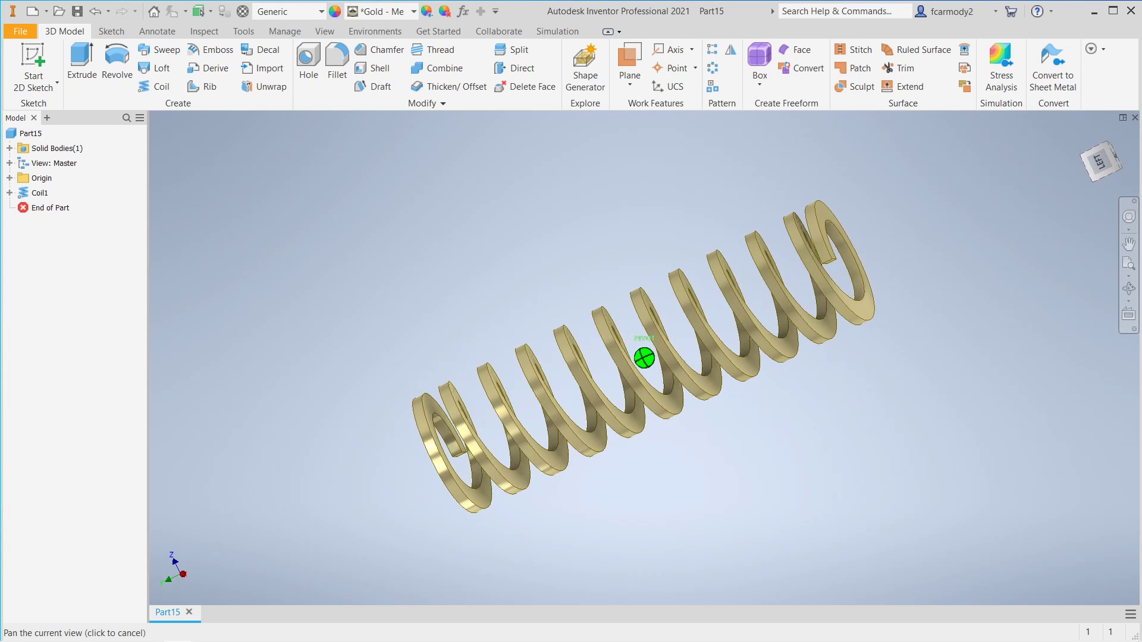
{"action": "key", "text": "Escape"}
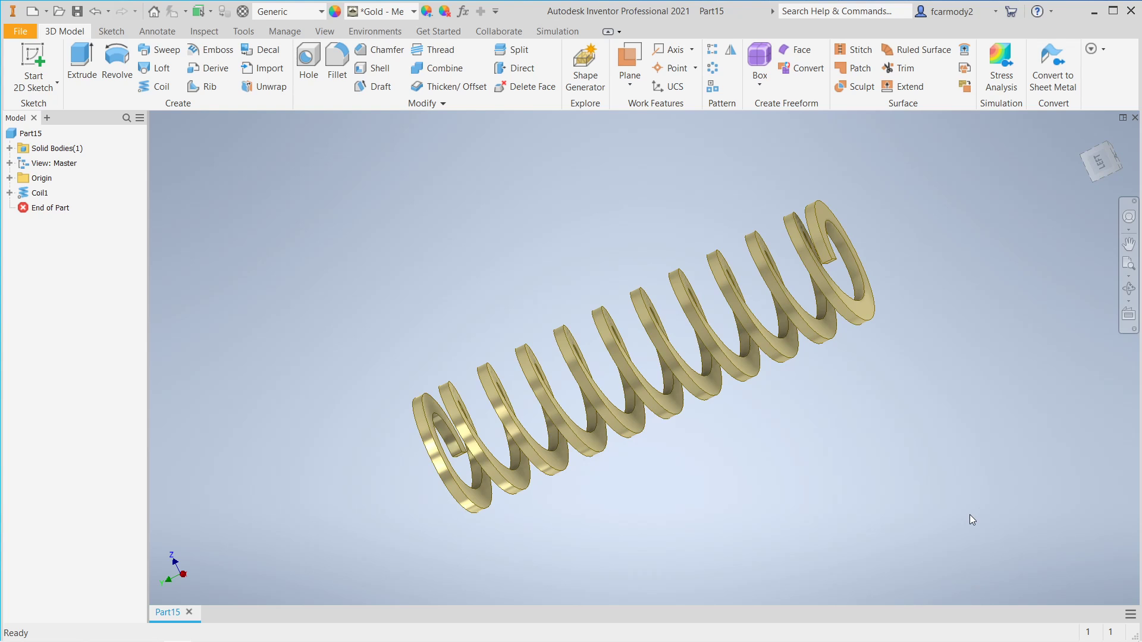
{"action": "mouse_move", "coordinate": [1042, 640]}
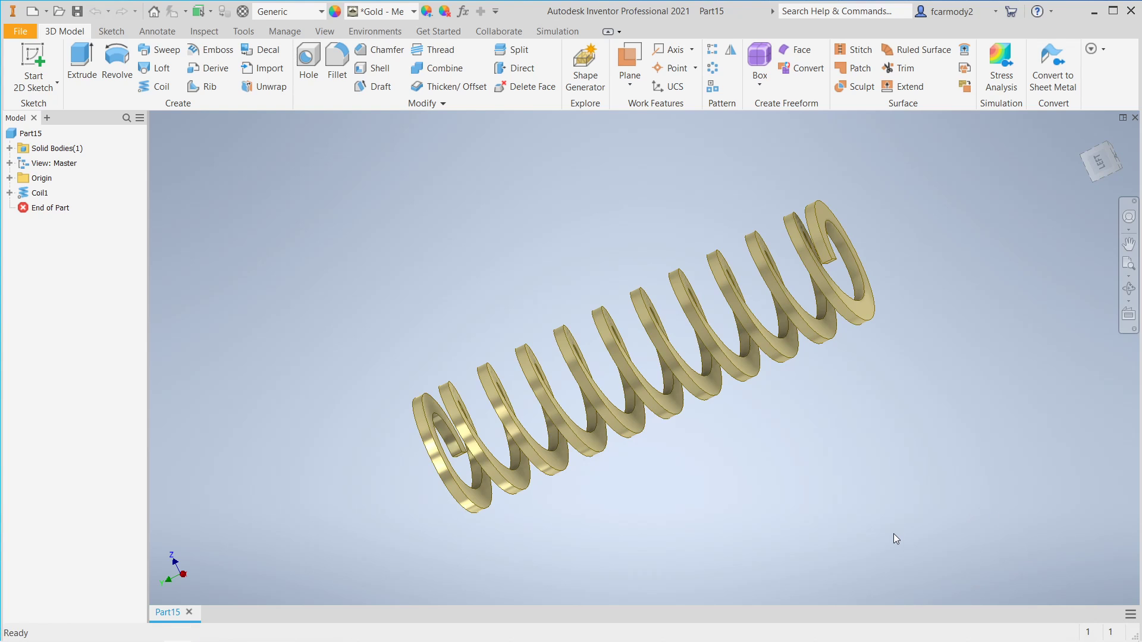